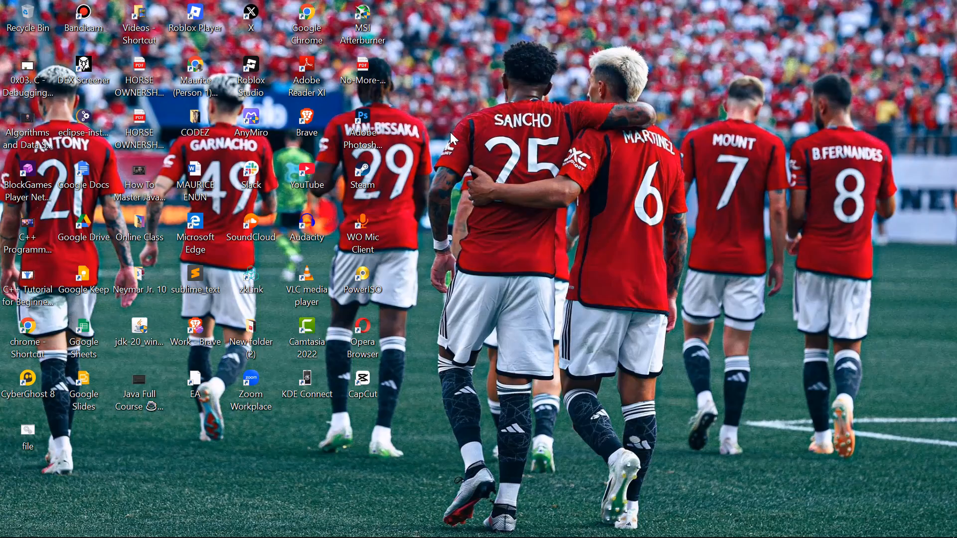
Switch to the Brave browser and read the headline on the Creatio homepage about No-Code and AI.
{"action": "mouse_move", "coordinate": [521, 534]}
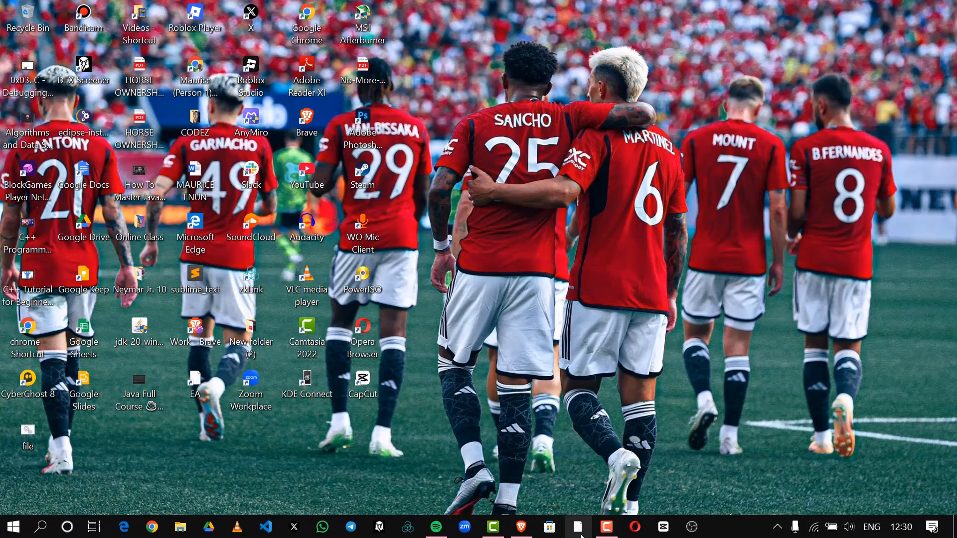
{"action": "left_click", "coordinate": [520, 527]}
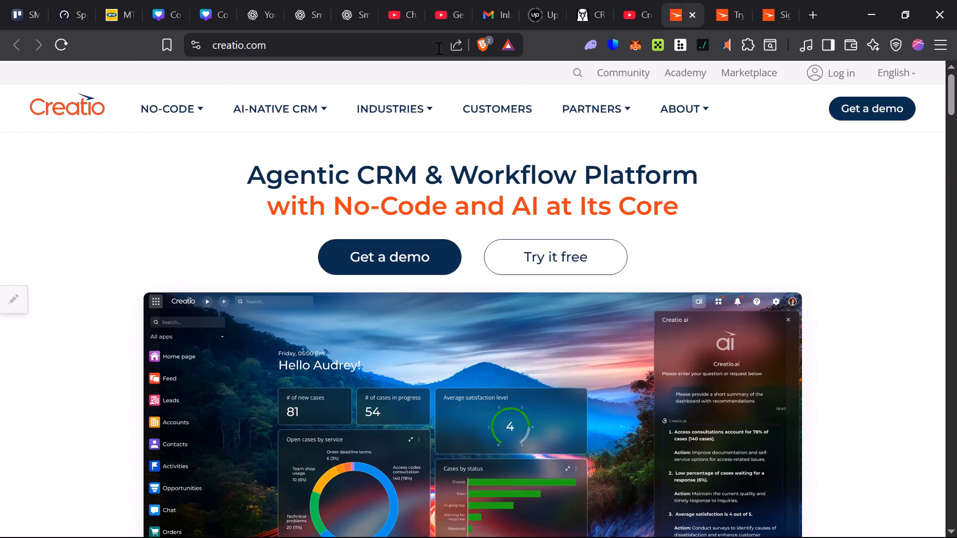
{"action": "mouse_move", "coordinate": [278, 130]}
{"action": "left_click_drag", "start_coordinate": [277, 210], "coordinate": [739, 281]}
{"action": "left_click_drag", "start_coordinate": [731, 244], "coordinate": [715, 228]}
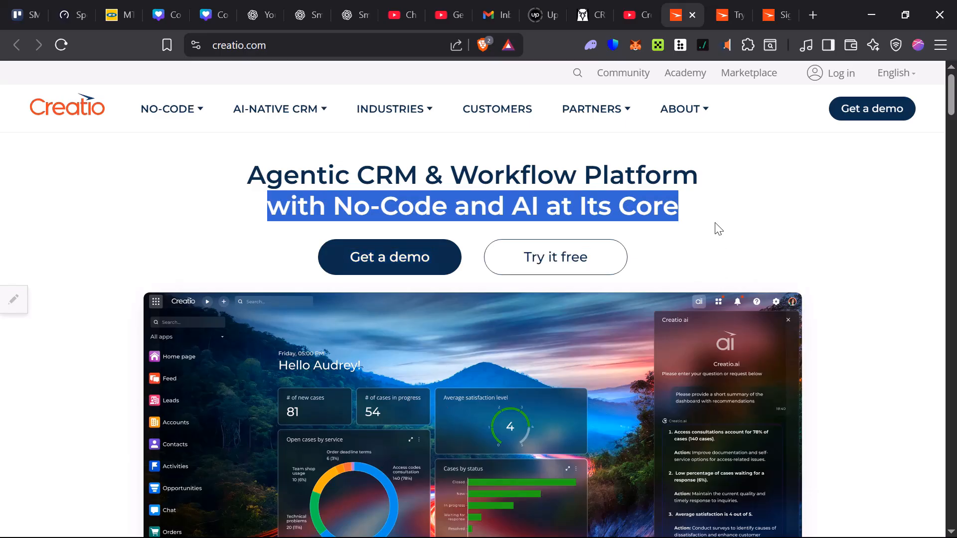
{"action": "left_click", "coordinate": [669, 232]}
{"action": "left_click_drag", "start_coordinate": [337, 208], "coordinate": [702, 221]}
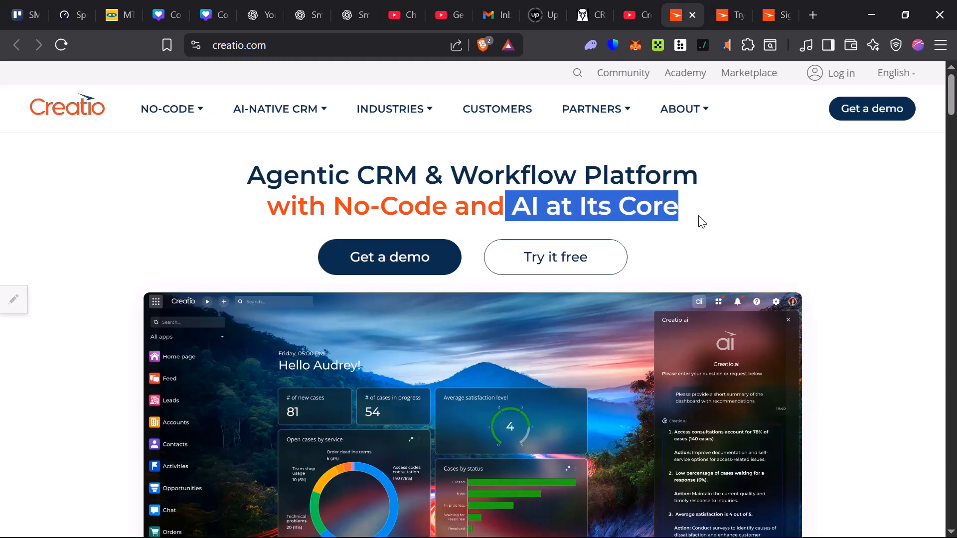
{"action": "left_click", "coordinate": [733, 252]}
Examine the Creatio homepage sections covering New Era CRM, Marketing, Sales, Service, Studio, the platform's strengths and user reviews.
{"action": "scroll", "coordinate": [790, 264], "scroll_direction": "down", "scroll_amount": 10}
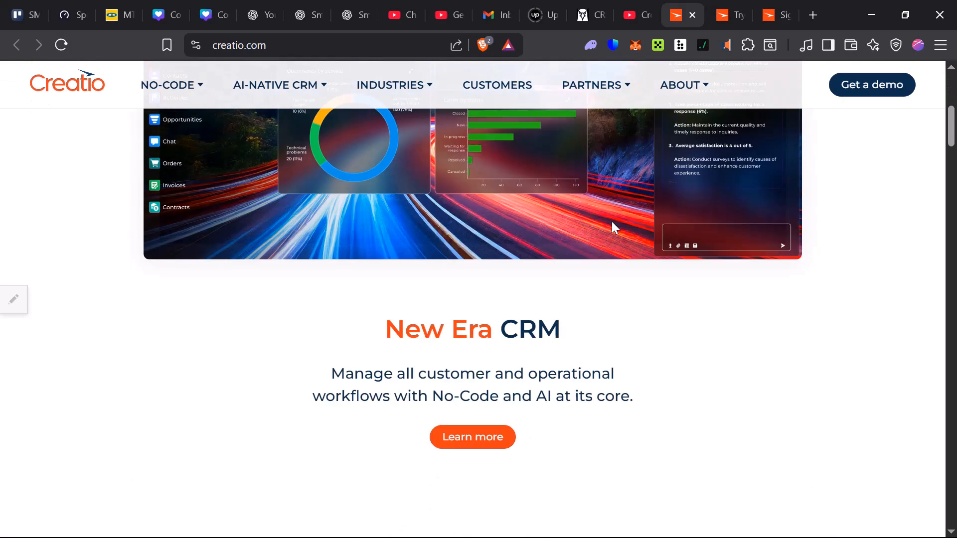
{"action": "scroll", "coordinate": [602, 238], "scroll_direction": "down", "scroll_amount": 1}
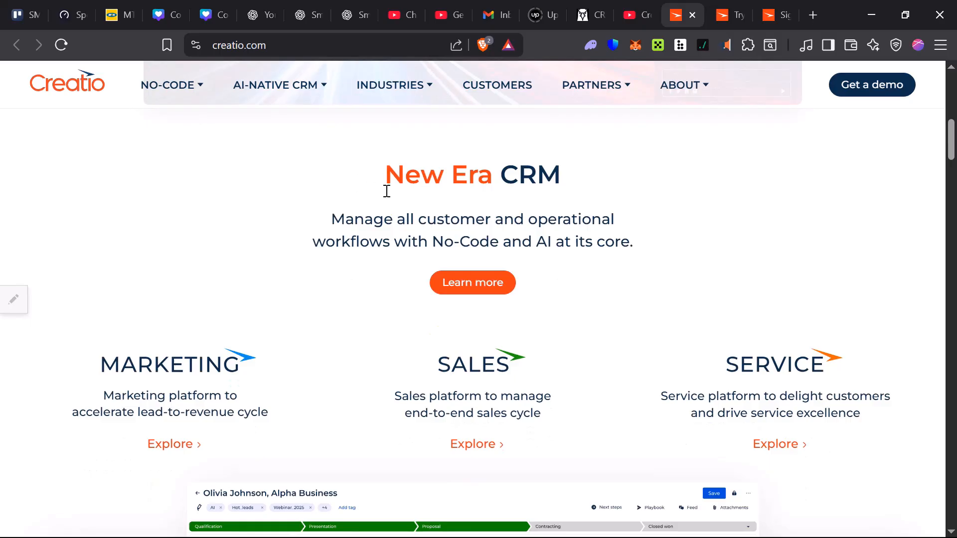
{"action": "left_click_drag", "start_coordinate": [321, 218], "coordinate": [620, 242]}
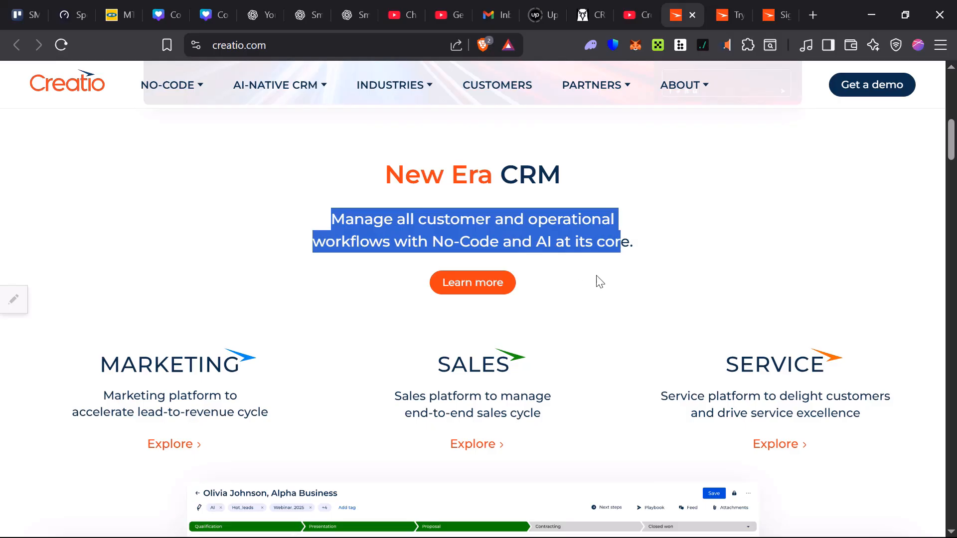
{"action": "scroll", "coordinate": [185, 325], "scroll_direction": "down", "scroll_amount": 1}
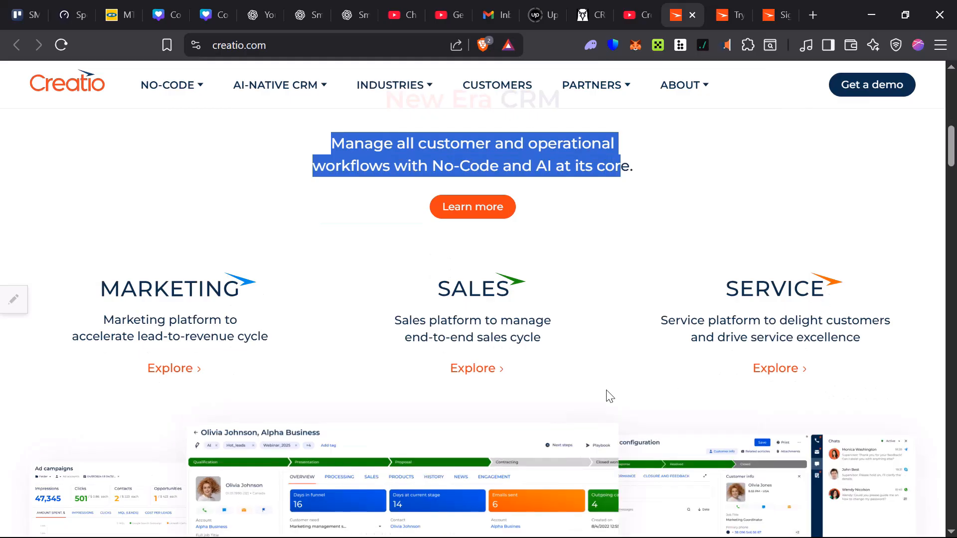
{"action": "scroll", "coordinate": [321, 383], "scroll_direction": "down", "scroll_amount": 2}
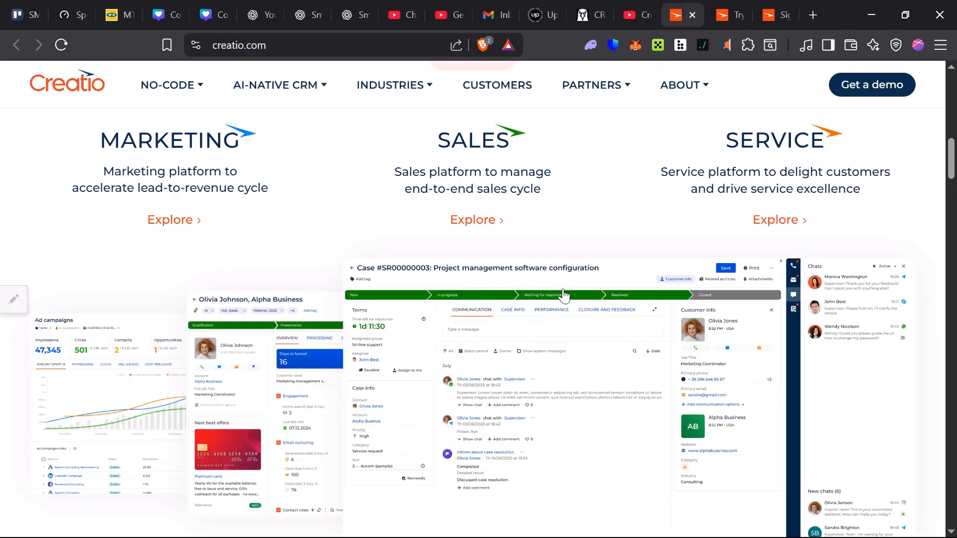
{"action": "scroll", "coordinate": [526, 396], "scroll_direction": "down", "scroll_amount": 1}
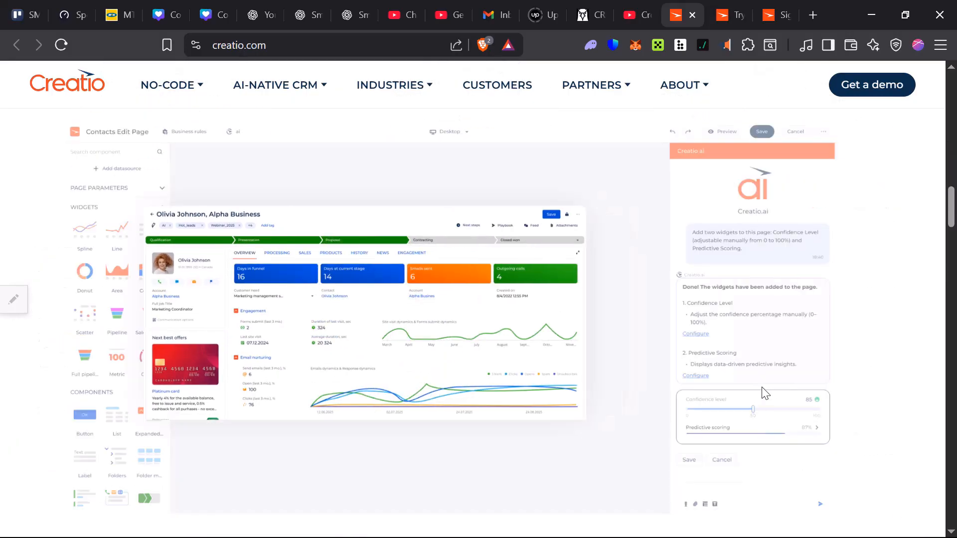
{"action": "scroll", "coordinate": [596, 382], "scroll_direction": "down", "scroll_amount": 6}
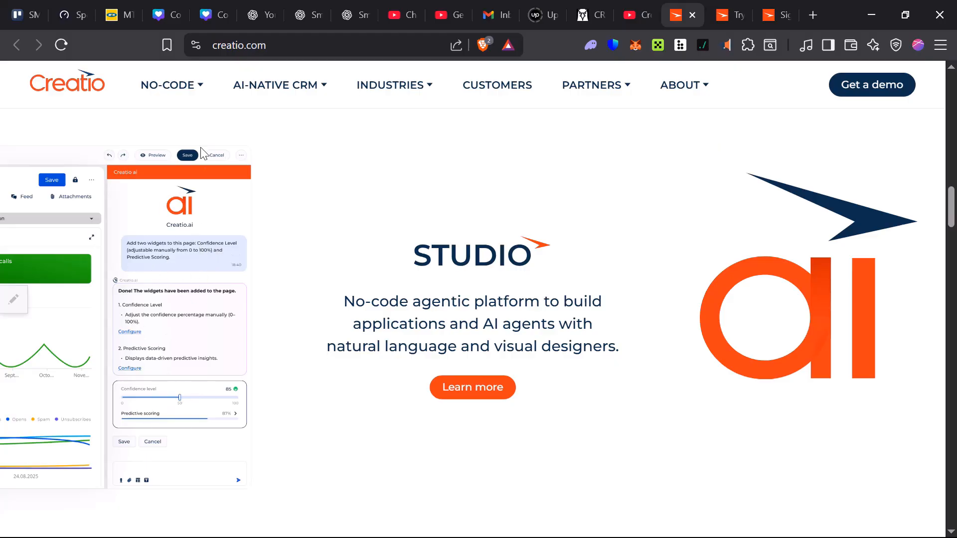
{"action": "scroll", "coordinate": [202, 152], "scroll_direction": "down", "scroll_amount": 2}
{"action": "scroll", "coordinate": [192, 197], "scroll_direction": "down", "scroll_amount": 4}
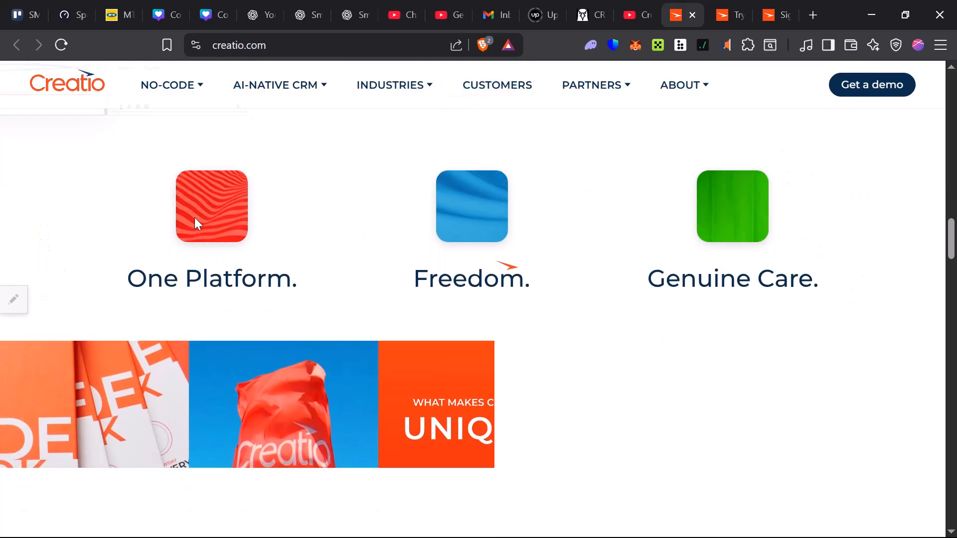
{"action": "scroll", "coordinate": [195, 219], "scroll_direction": "down", "scroll_amount": 5}
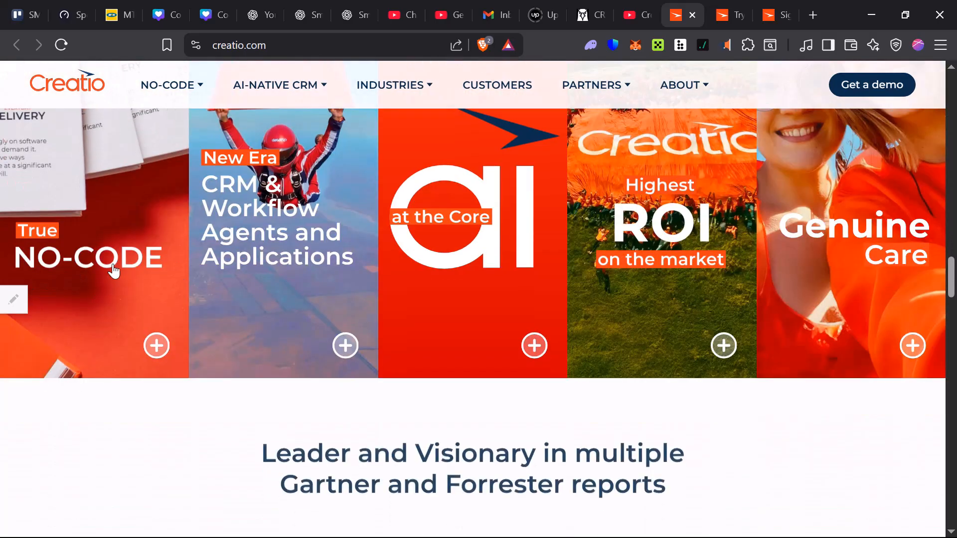
{"action": "scroll", "coordinate": [622, 338], "scroll_direction": "down", "scroll_amount": 10}
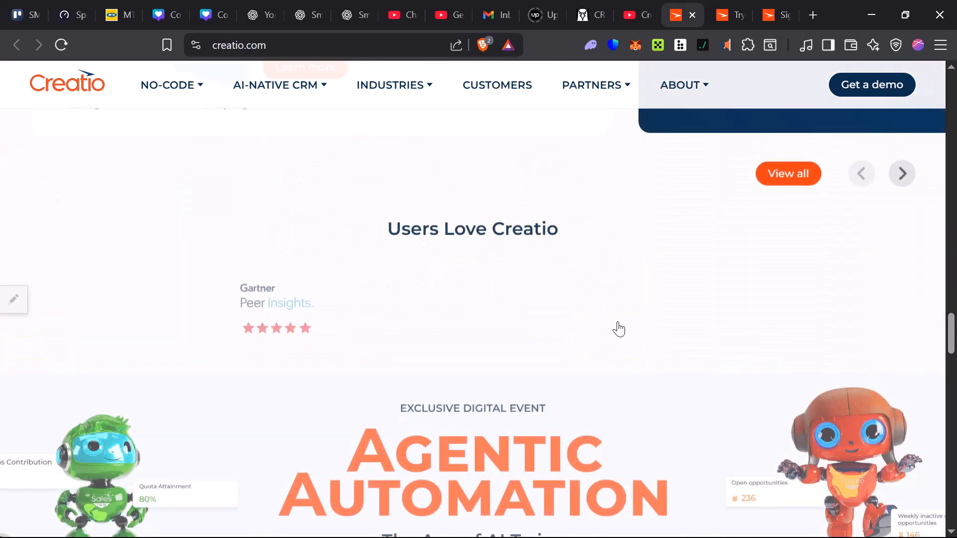
{"action": "scroll", "coordinate": [618, 329], "scroll_direction": "up", "scroll_amount": 20}
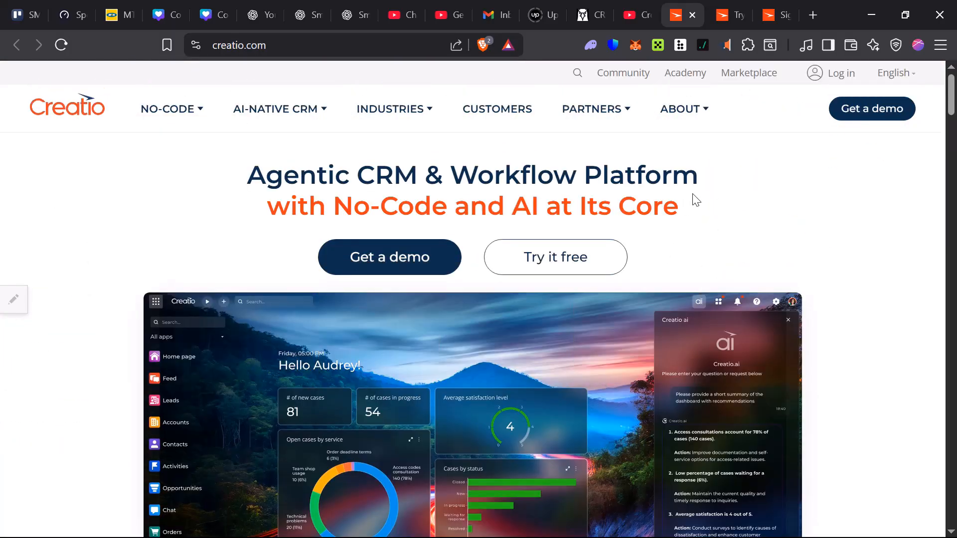
Open Creatio's free trial page and read the description of the CRM Creatio option.
{"action": "left_click", "coordinate": [585, 249]}
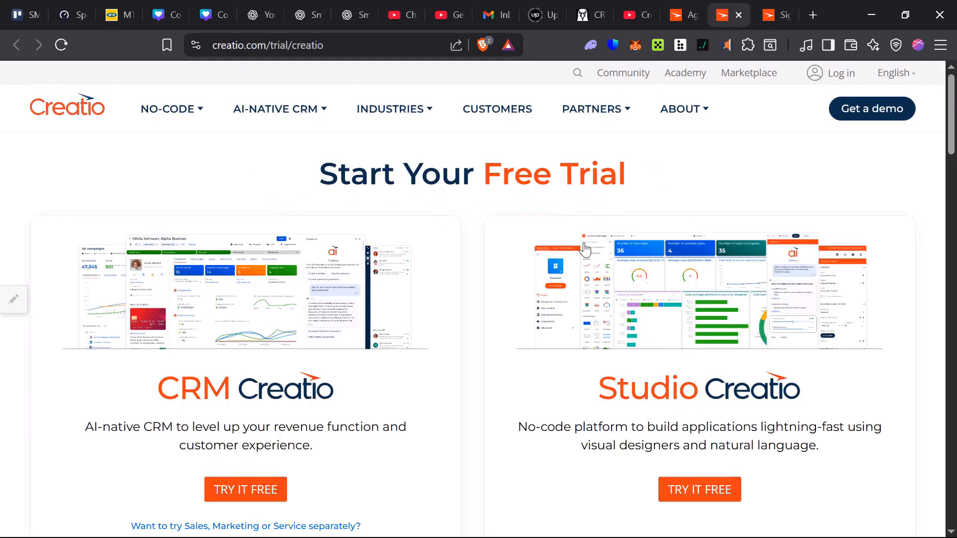
{"action": "scroll", "coordinate": [431, 288], "scroll_direction": "down", "scroll_amount": 4}
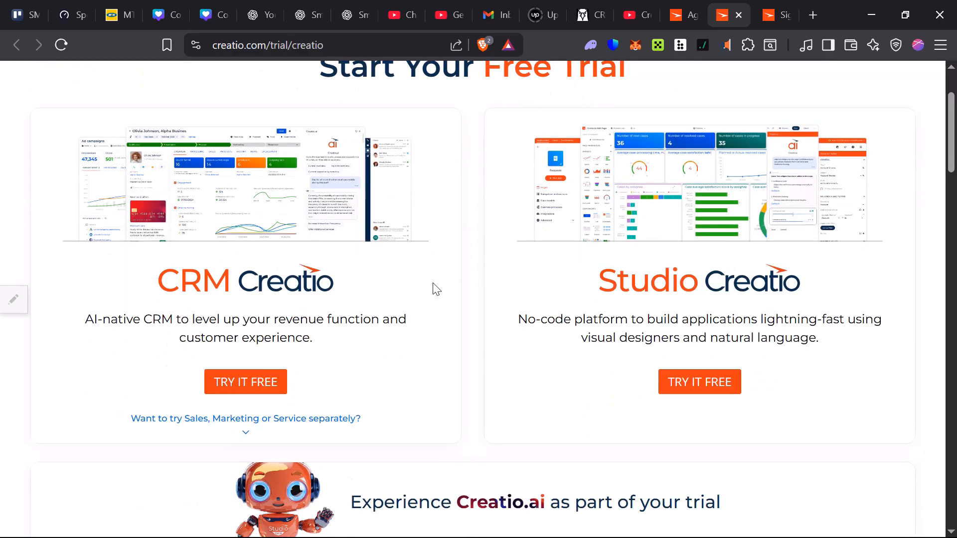
{"action": "scroll", "coordinate": [412, 273], "scroll_direction": "up", "scroll_amount": 4}
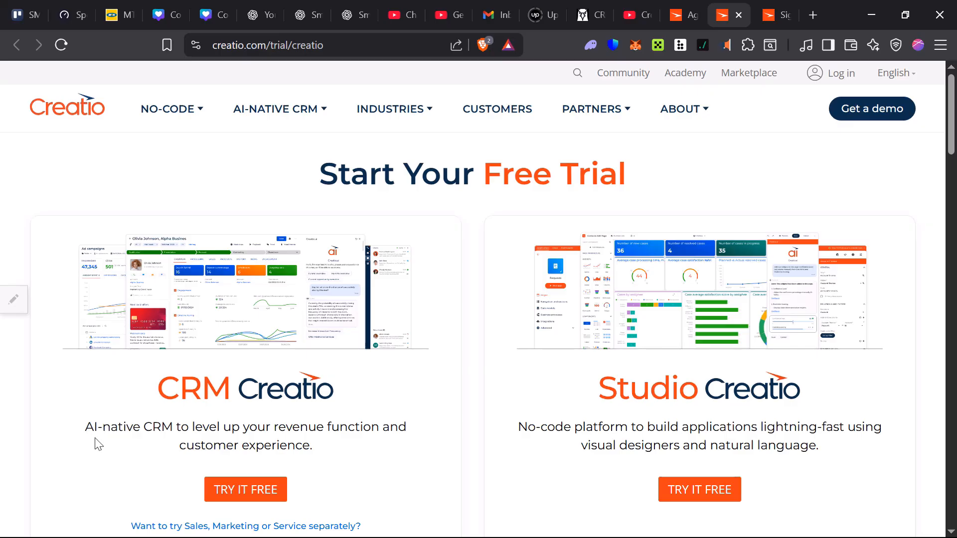
{"action": "left_click_drag", "start_coordinate": [96, 439], "coordinate": [135, 449]}
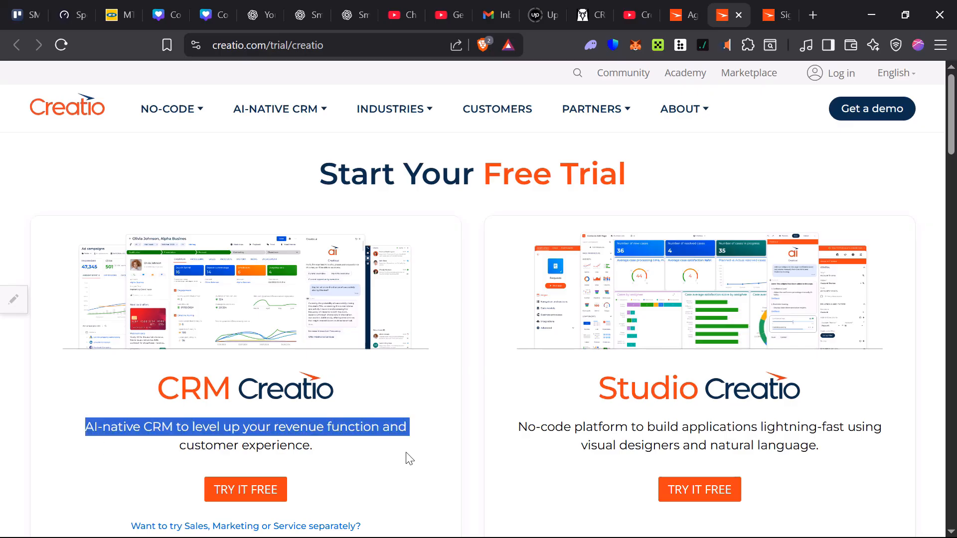
{"action": "left_click", "coordinate": [367, 450]}
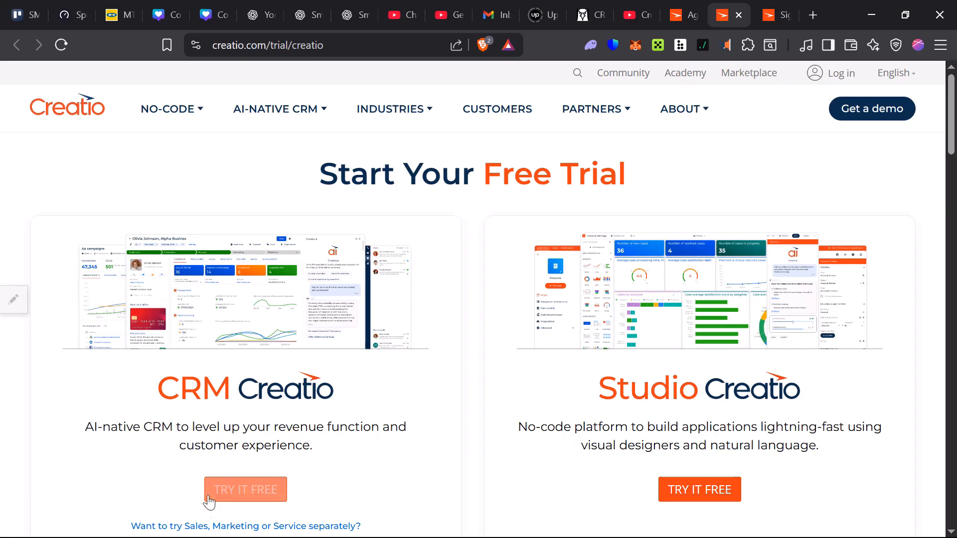
Start the CRM Creatio free trial and register for the account using Google.
{"action": "left_click", "coordinate": [243, 493]}
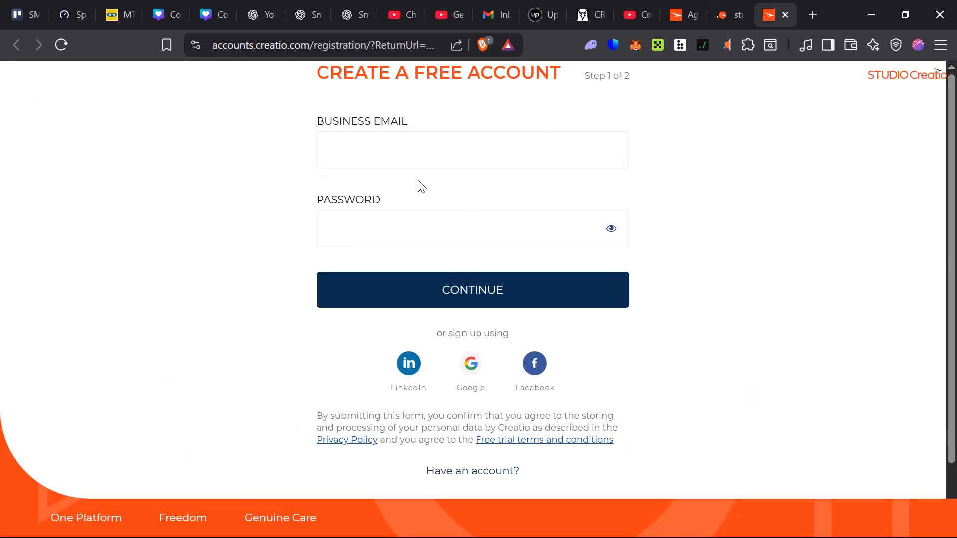
{"action": "left_click", "coordinate": [374, 144]}
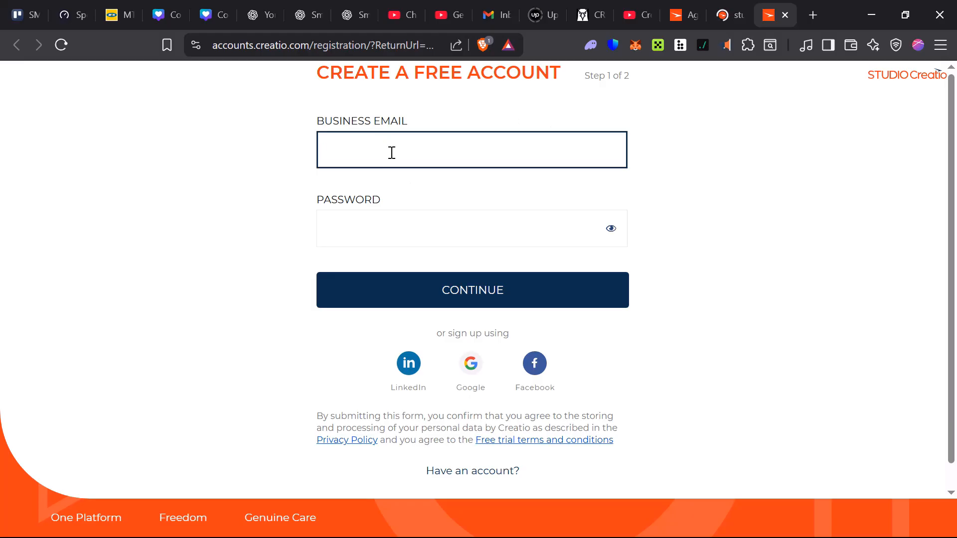
{"action": "left_click", "coordinate": [475, 373]}
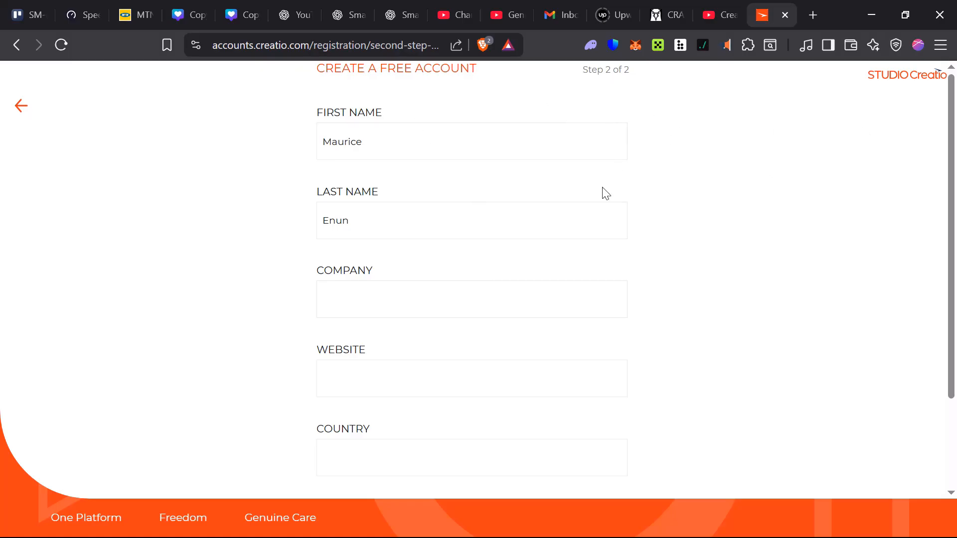
Go through the company, website and country fields of the second registration step and submit the sign-up.
{"action": "scroll", "coordinate": [542, 222], "scroll_direction": "down", "scroll_amount": 3}
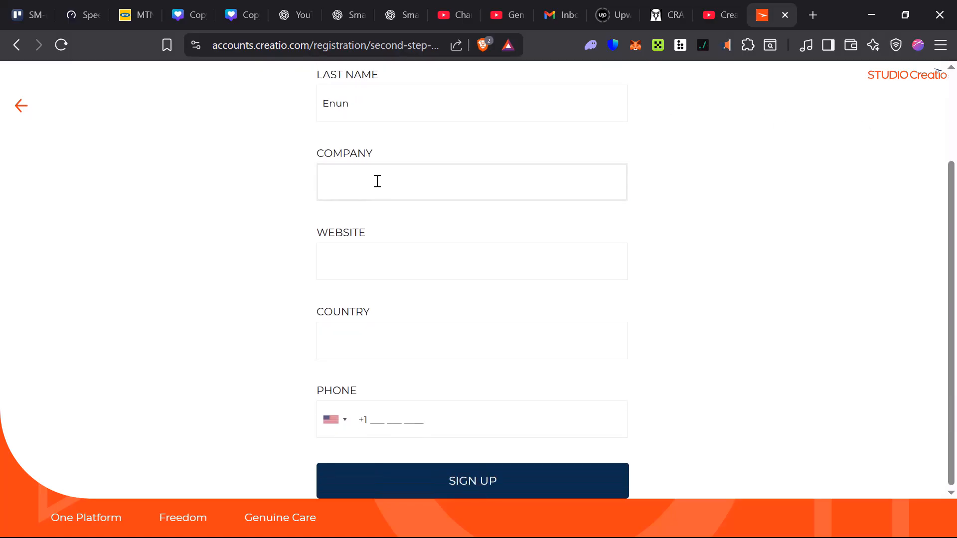
{"action": "left_click", "coordinate": [377, 181]}
{"action": "left_click", "coordinate": [408, 268]}
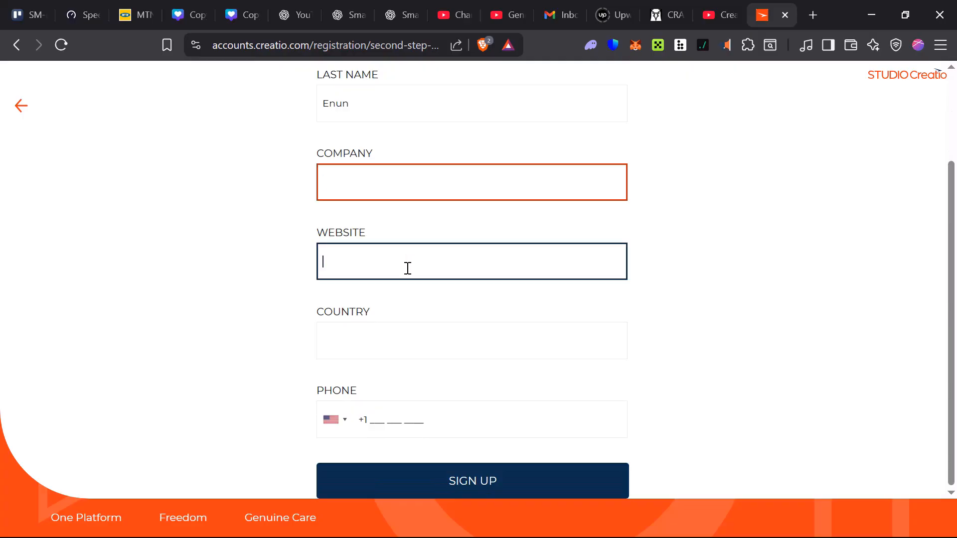
{"action": "left_click", "coordinate": [371, 341]}
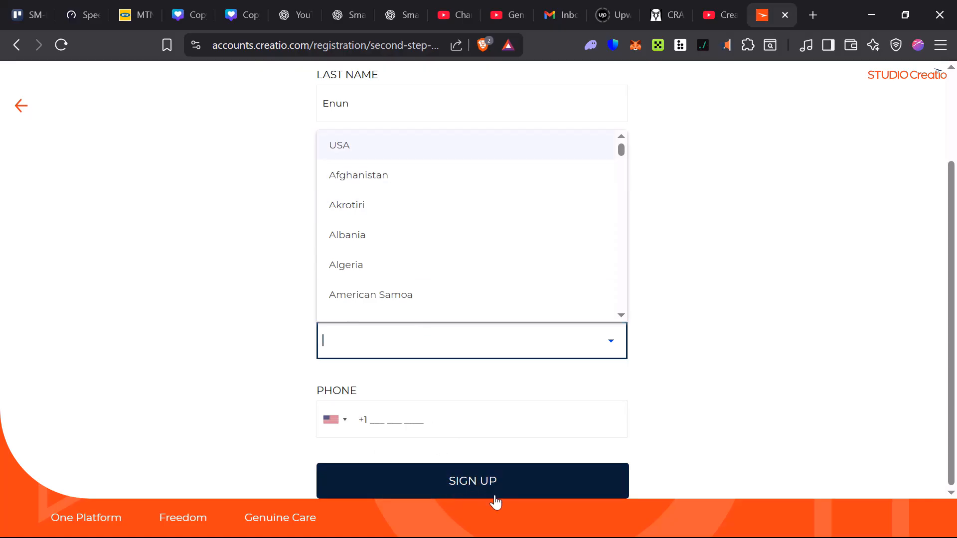
{"action": "left_click", "coordinate": [570, 478]}
{"action": "scroll", "coordinate": [321, 434], "scroll_direction": "down", "scroll_amount": 3}
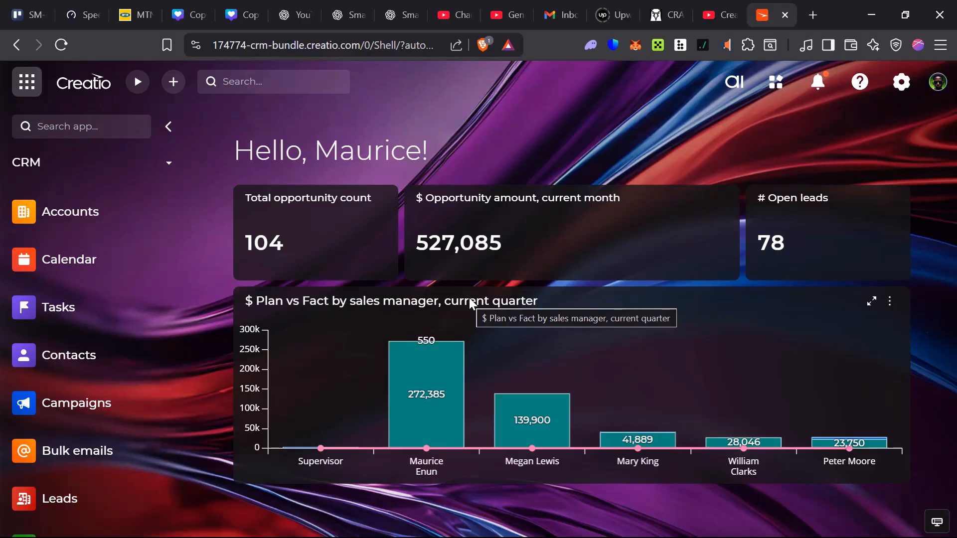
Look at the account's profile options and examine the sections of the CRM workplace from Accounts to Knowledge base.
{"action": "left_click", "coordinate": [939, 85]}
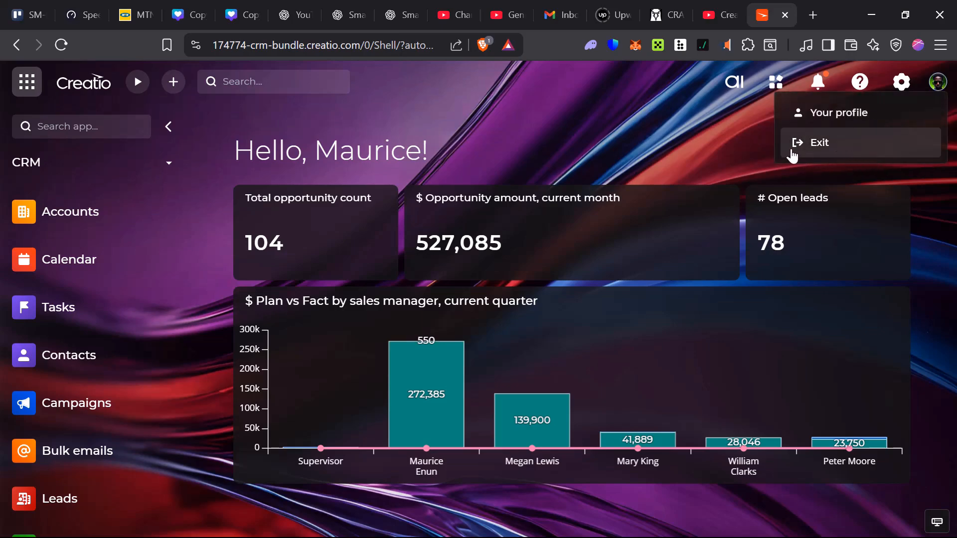
{"action": "left_click", "coordinate": [676, 133]}
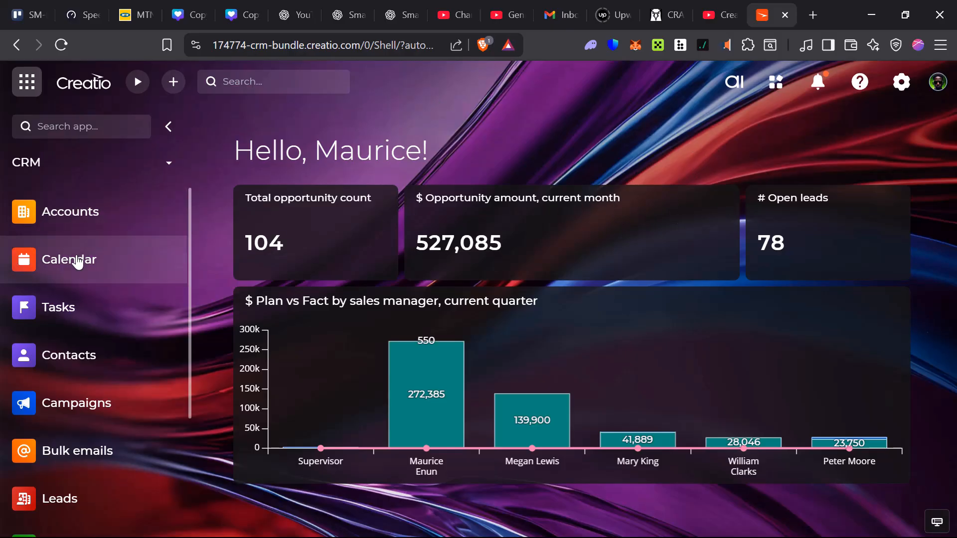
{"action": "scroll", "coordinate": [67, 330], "scroll_direction": "down", "scroll_amount": 2}
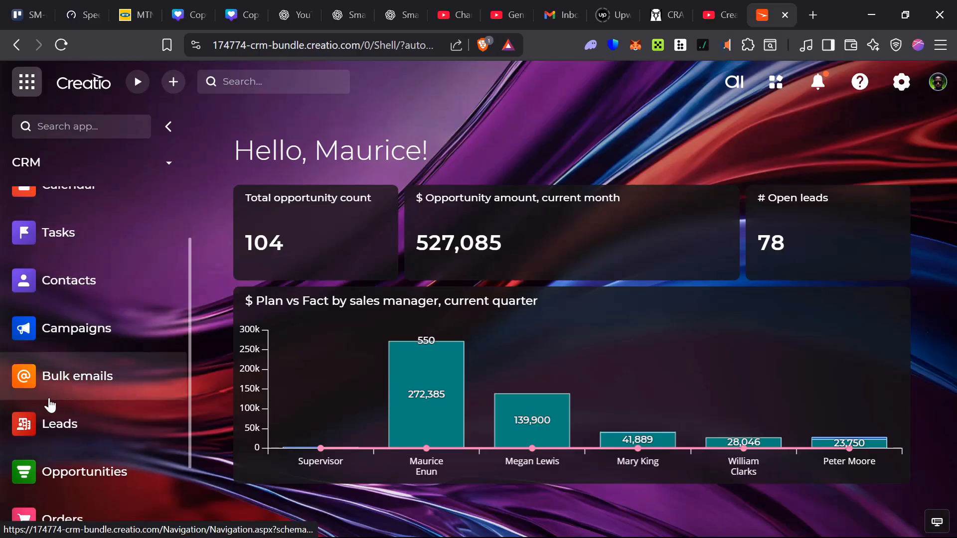
{"action": "scroll", "coordinate": [149, 364], "scroll_direction": "down", "scroll_amount": 2}
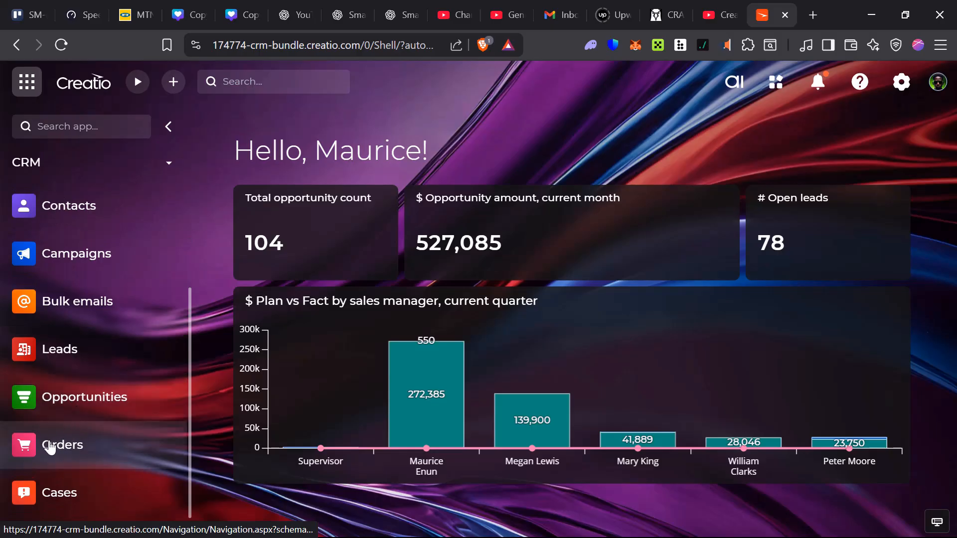
{"action": "scroll", "coordinate": [84, 496], "scroll_direction": "down", "scroll_amount": 1}
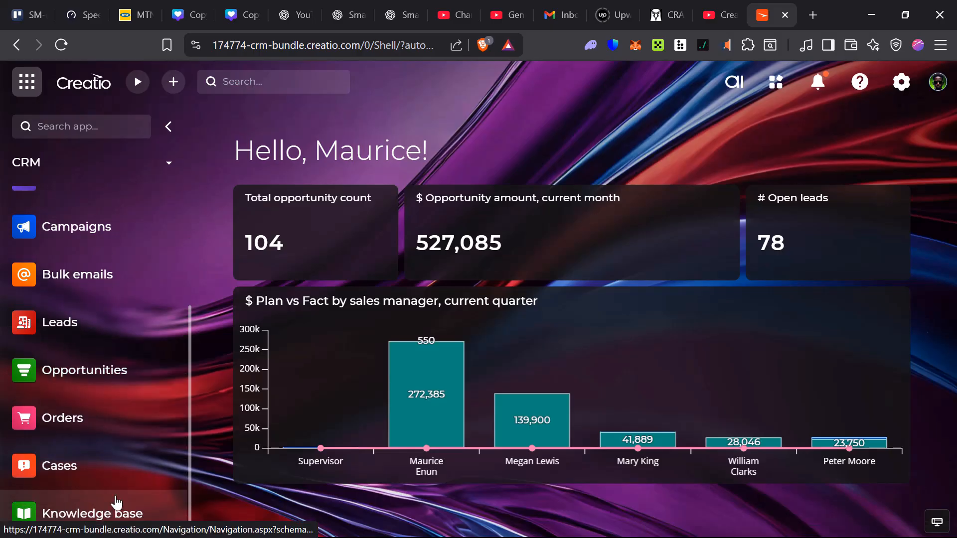
{"action": "scroll", "coordinate": [119, 496], "scroll_direction": "up", "scroll_amount": 5}
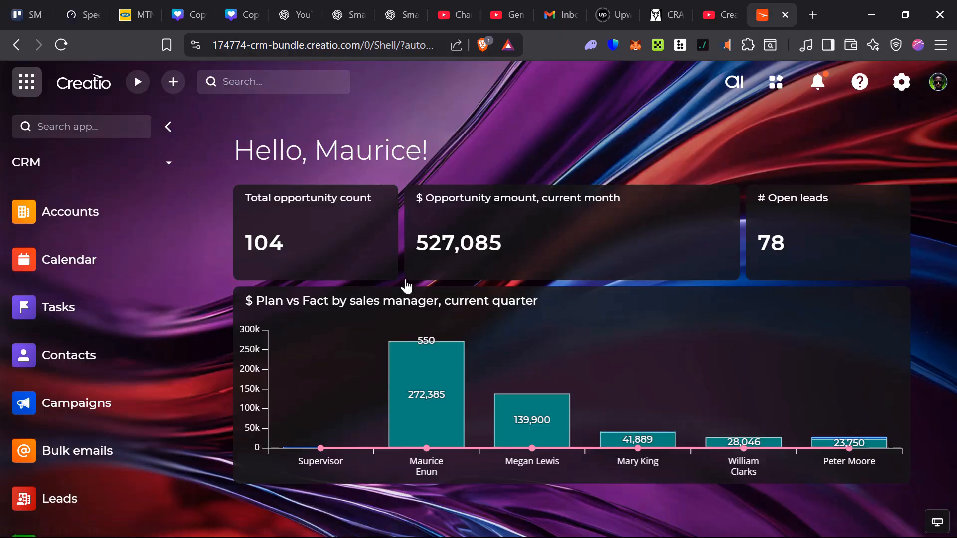
Show the list of available workplaces, such as Sales, Service and Marketing.
{"action": "left_click", "coordinate": [170, 164]}
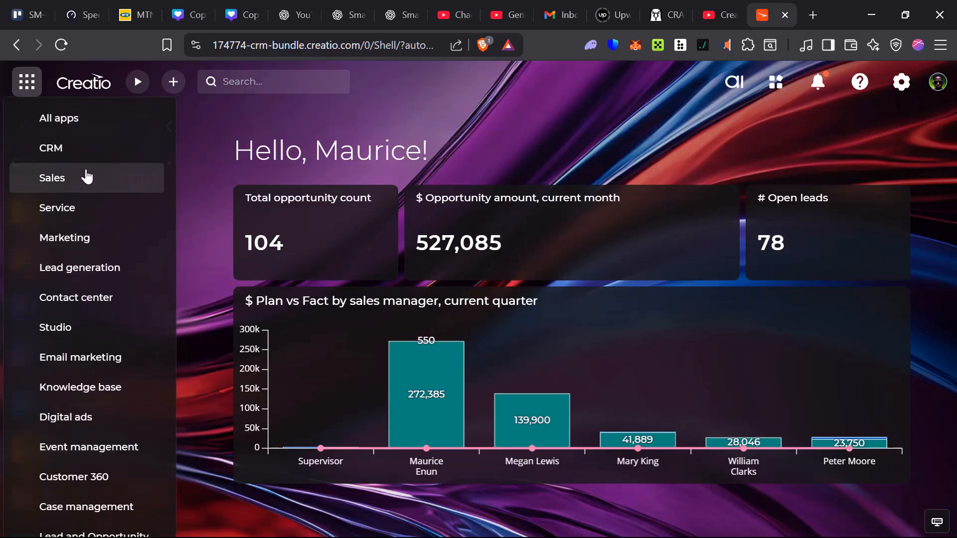
{"action": "left_click", "coordinate": [286, 180]}
{"action": "left_click", "coordinate": [171, 166]}
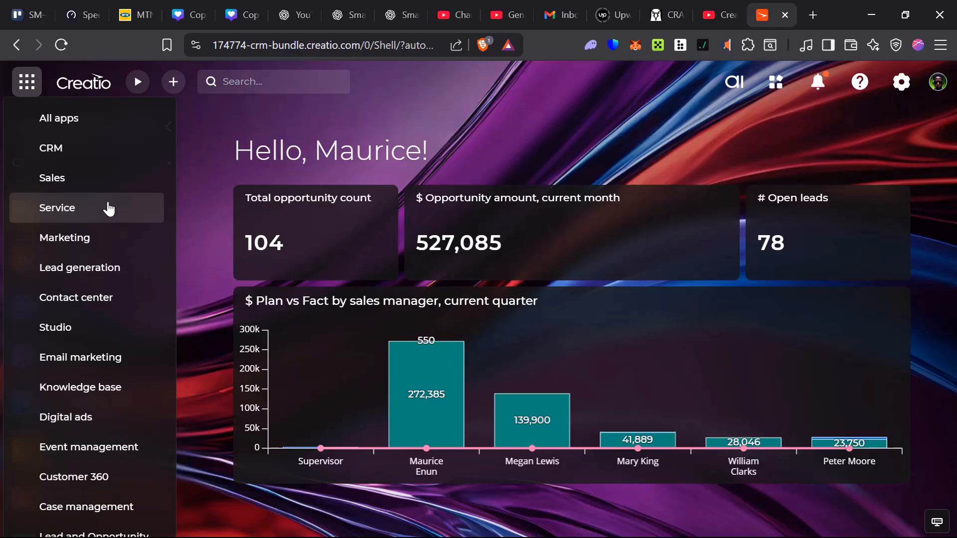
Look through the list of available workplaces and return to the sections of the CRM workplace.
{"action": "scroll", "coordinate": [106, 389], "scroll_direction": "down", "scroll_amount": 3}
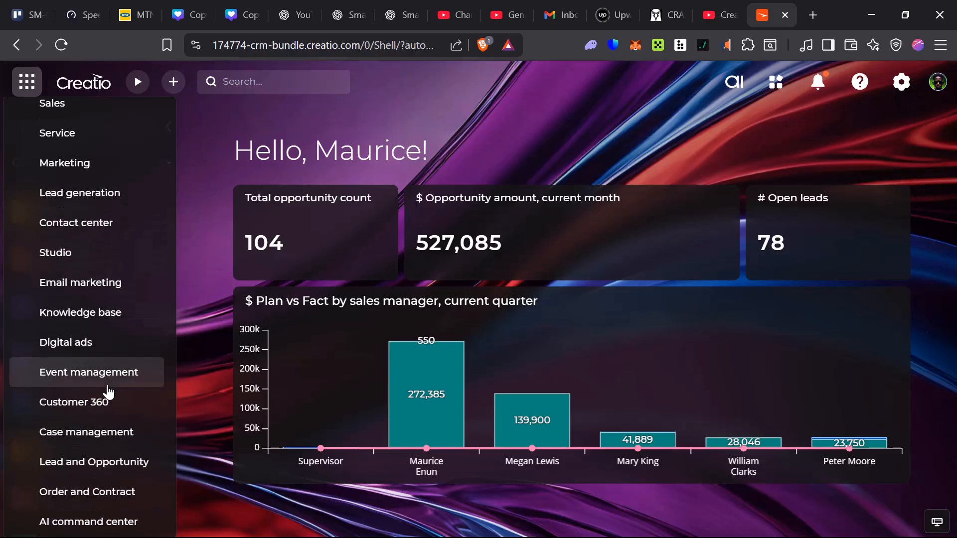
{"action": "scroll", "coordinate": [86, 455], "scroll_direction": "up", "scroll_amount": 3}
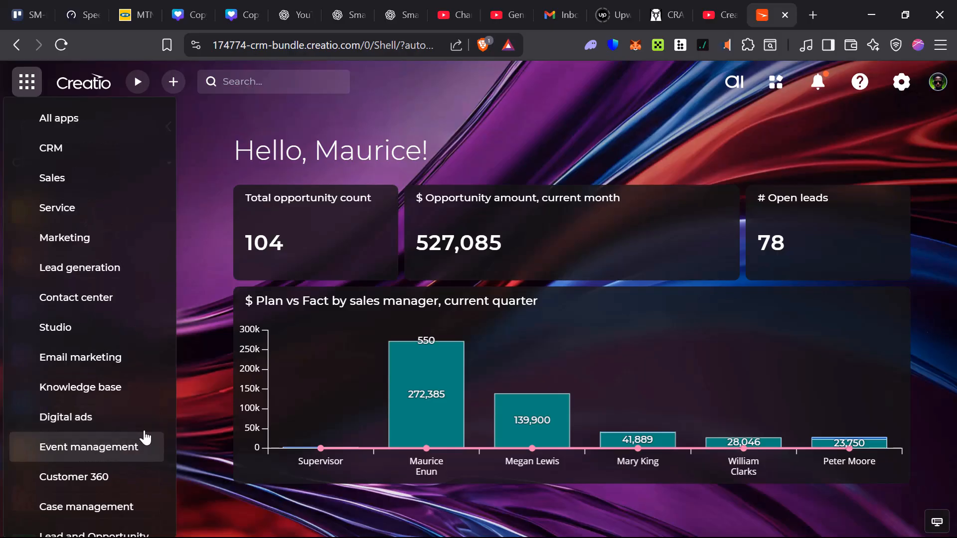
{"action": "left_click", "coordinate": [213, 352]}
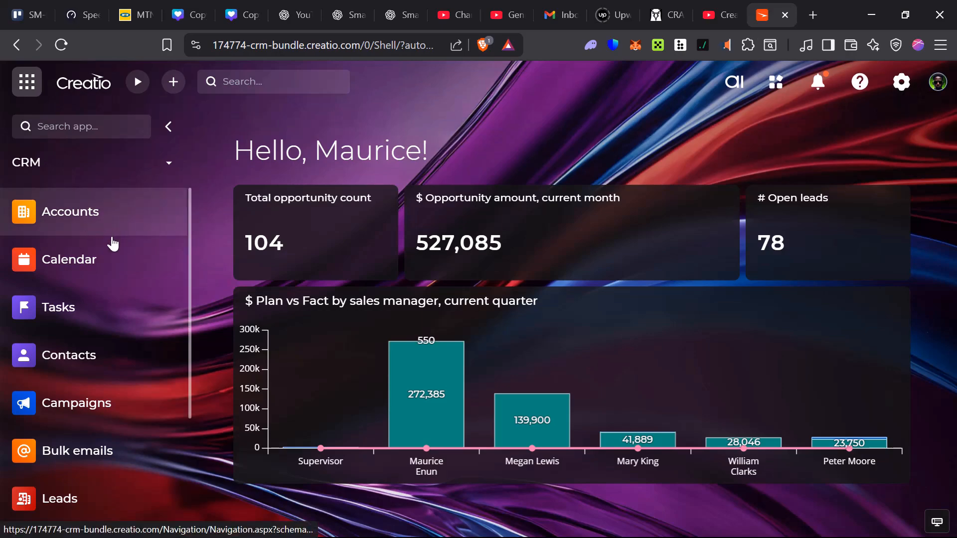
{"action": "scroll", "coordinate": [97, 284], "scroll_direction": "down", "scroll_amount": 2}
{"action": "scroll", "coordinate": [99, 280], "scroll_direction": "up", "scroll_amount": 2}
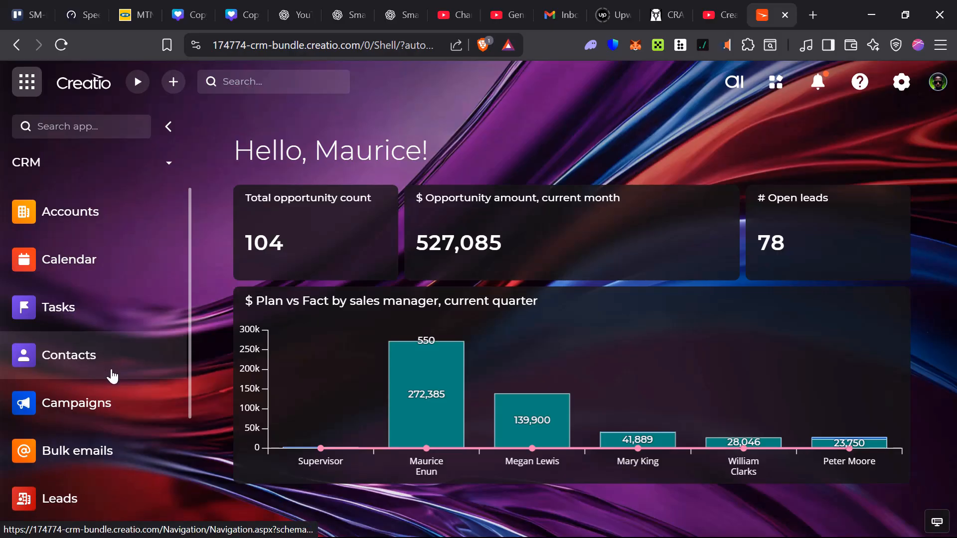
Examine the opportunities behind the current month's opportunity amount on the dashboard, and close the detailed view.
{"action": "mouse_move", "coordinate": [313, 441]}
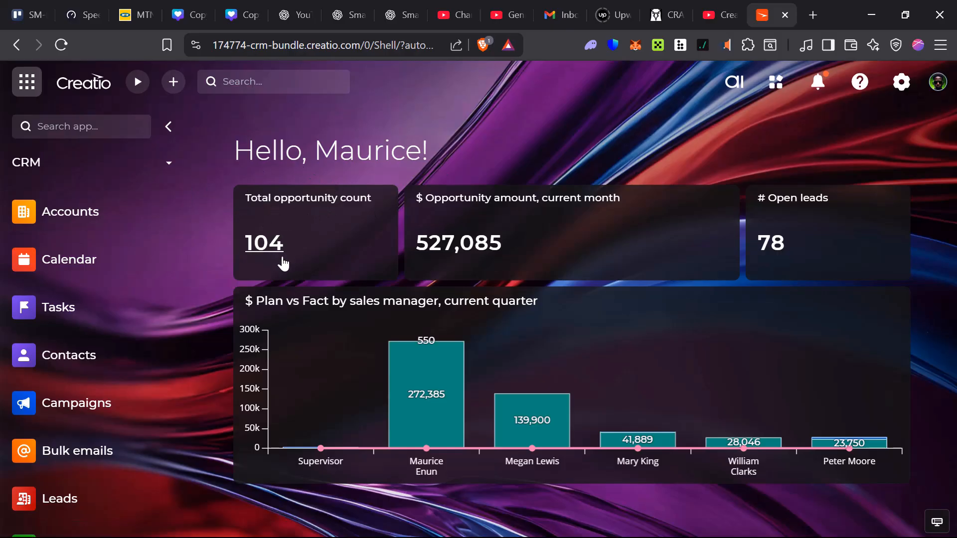
{"action": "left_click_drag", "start_coordinate": [443, 203], "coordinate": [625, 198]}
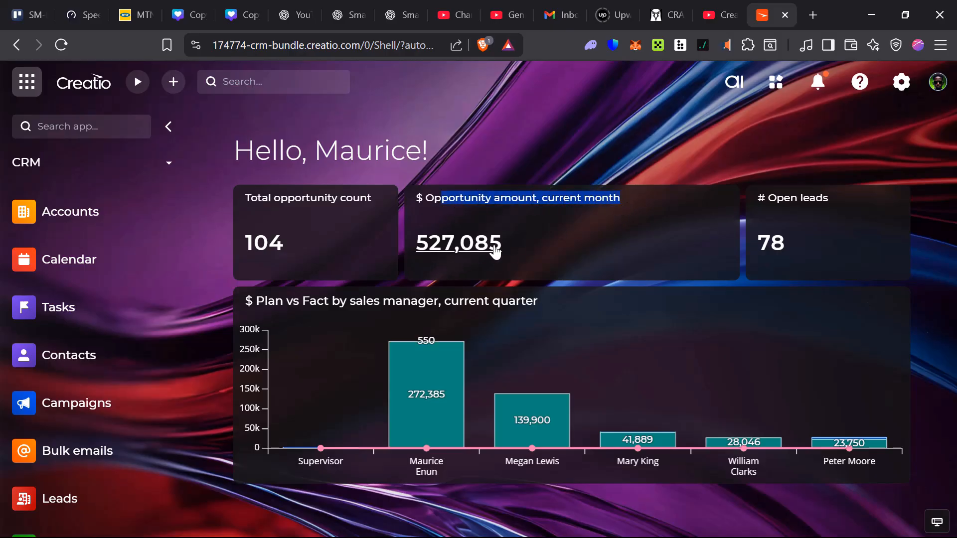
{"action": "left_click", "coordinate": [540, 268]}
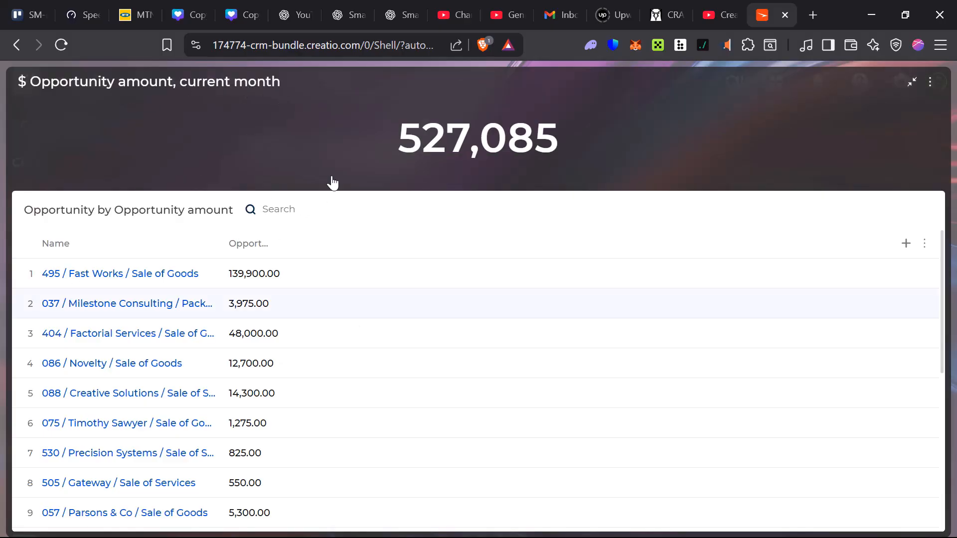
{"action": "scroll", "coordinate": [309, 241], "scroll_direction": "down", "scroll_amount": 2}
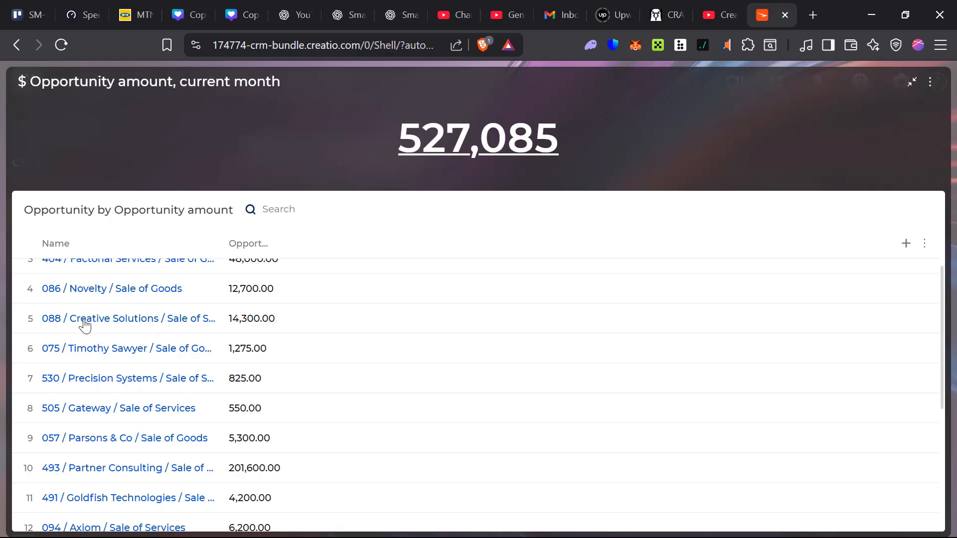
{"action": "scroll", "coordinate": [283, 472], "scroll_direction": "down", "scroll_amount": 1}
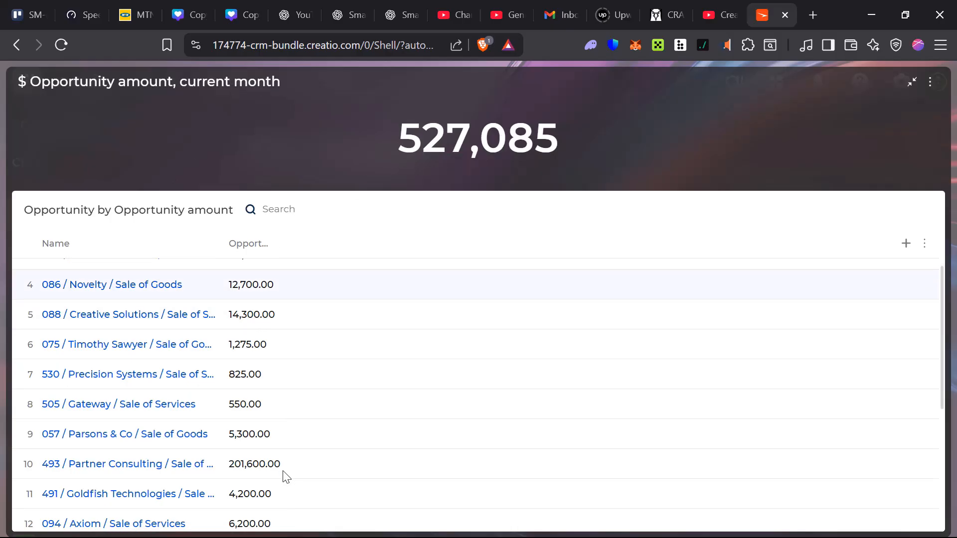
{"action": "scroll", "coordinate": [287, 476], "scroll_direction": "down", "scroll_amount": 5}
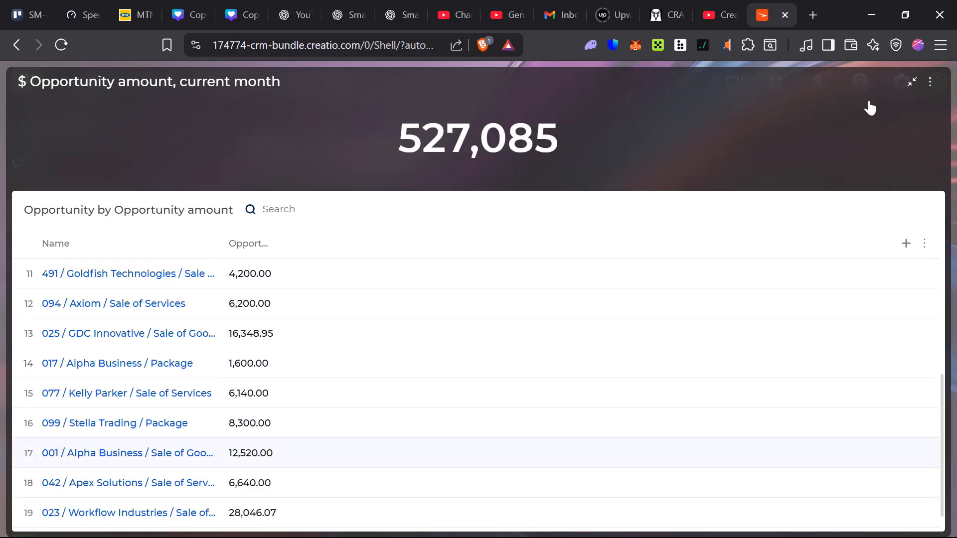
{"action": "left_click", "coordinate": [911, 83]}
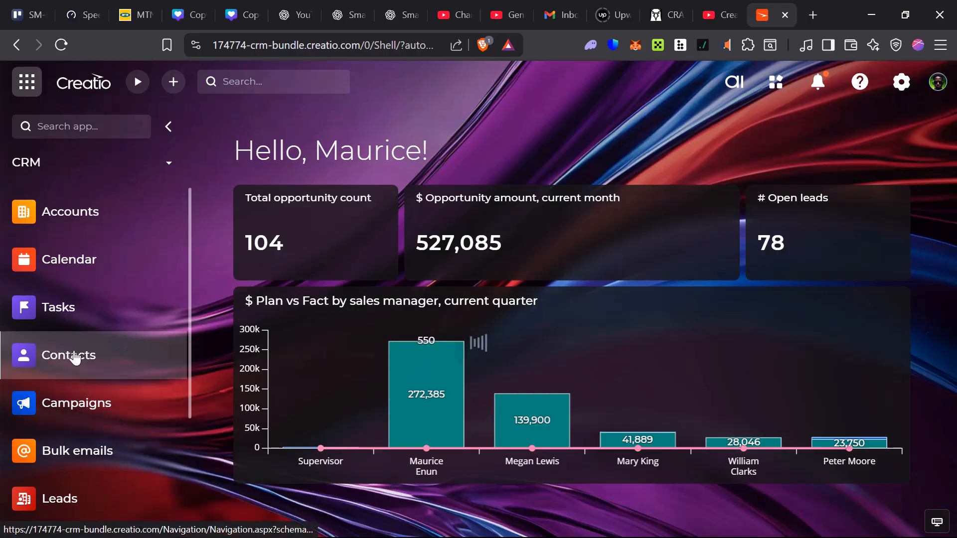
Open the Contacts section and examine its analytics by type, job title and preferred language.
{"action": "left_click", "coordinate": [86, 369]}
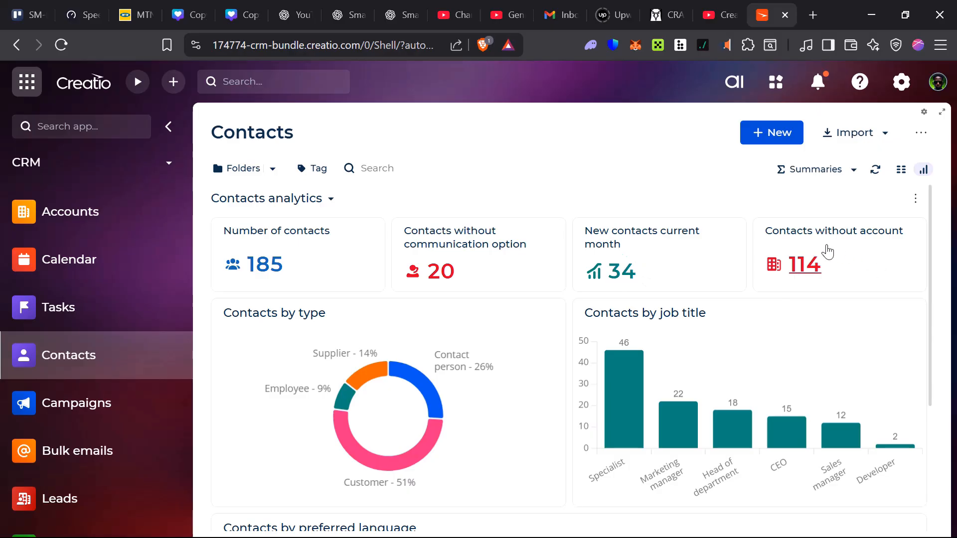
{"action": "scroll", "coordinate": [344, 366], "scroll_direction": "down", "scroll_amount": 3}
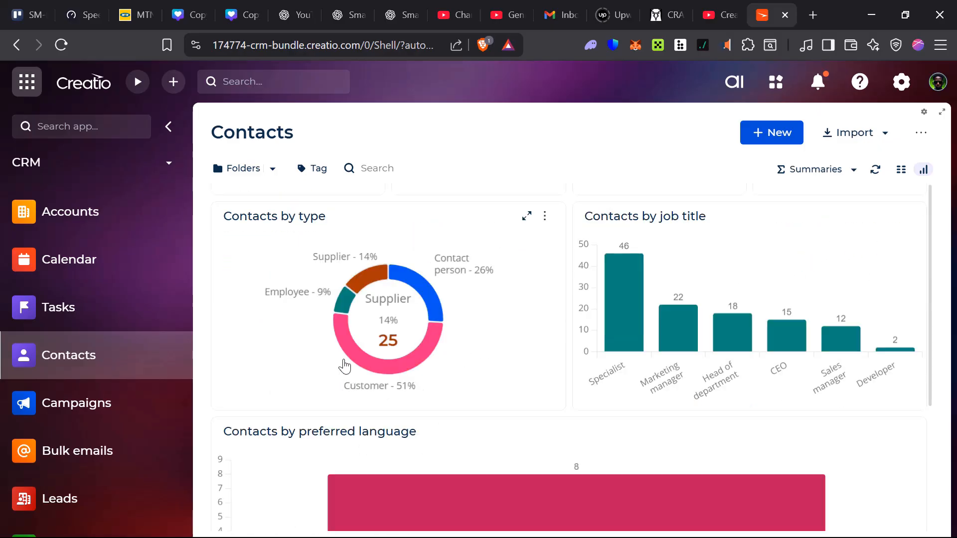
{"action": "scroll", "coordinate": [428, 289], "scroll_direction": "up", "scroll_amount": 2}
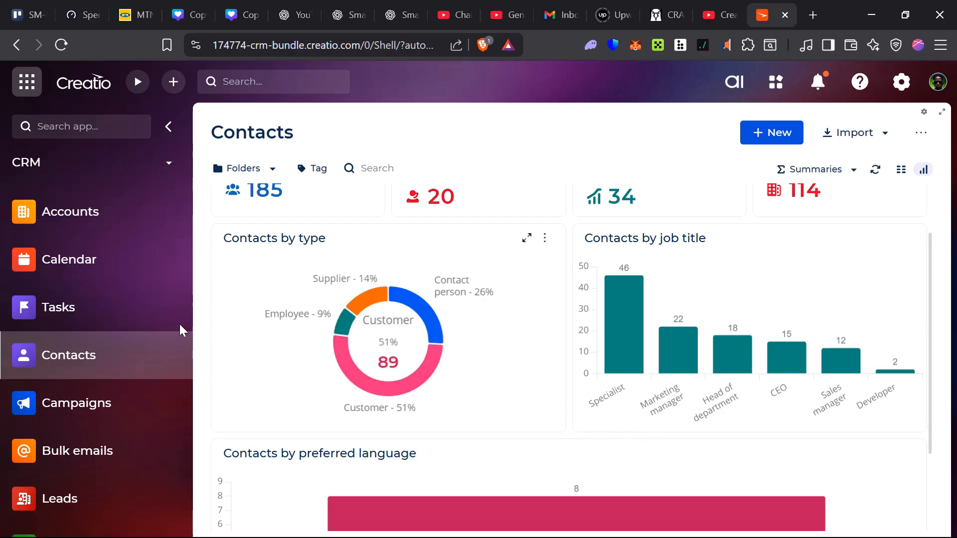
{"action": "scroll", "coordinate": [279, 393], "scroll_direction": "down", "scroll_amount": 2}
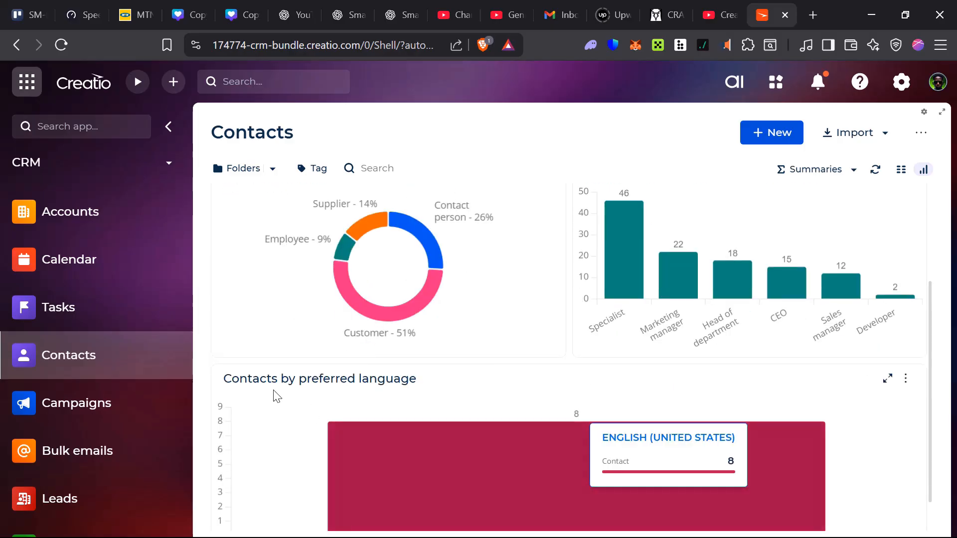
{"action": "scroll", "coordinate": [492, 348], "scroll_direction": "down", "scroll_amount": 1}
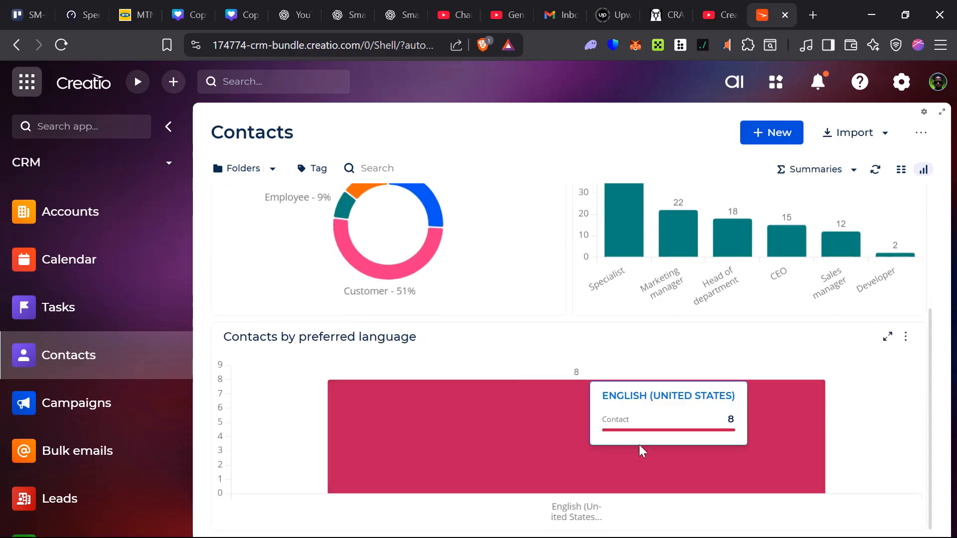
{"action": "scroll", "coordinate": [823, 514], "scroll_direction": "up", "scroll_amount": 3}
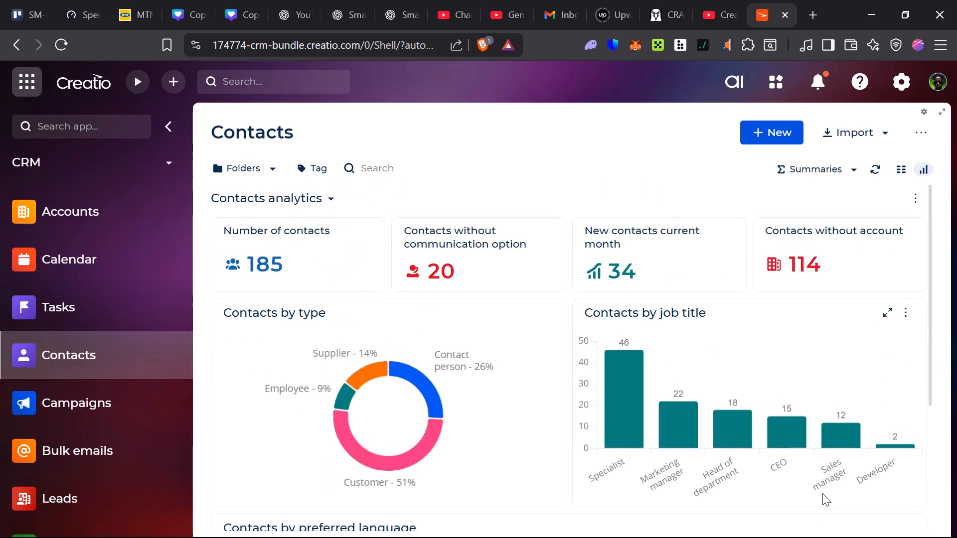
Start a new contact record and enter the contact's first and last name.
{"action": "left_click", "coordinate": [782, 140]}
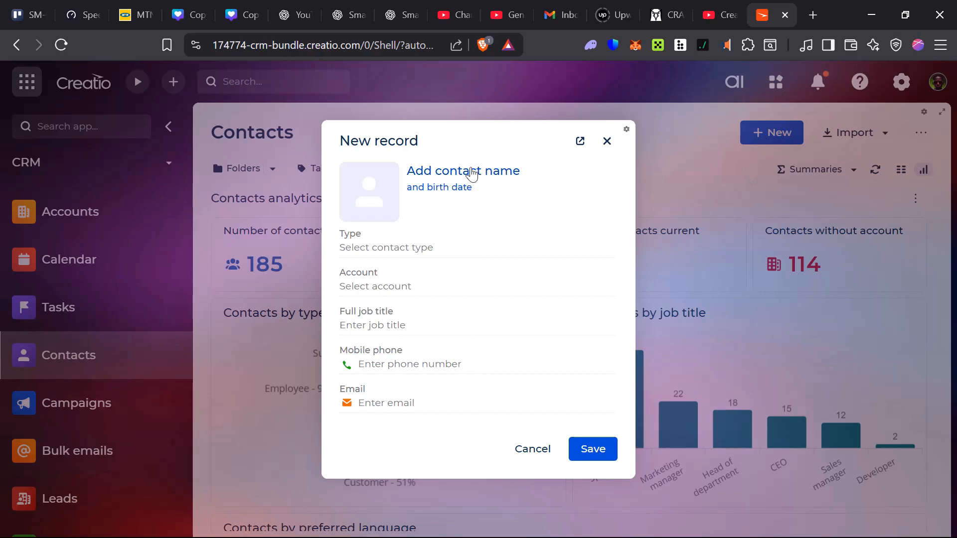
{"action": "left_click", "coordinate": [472, 185]}
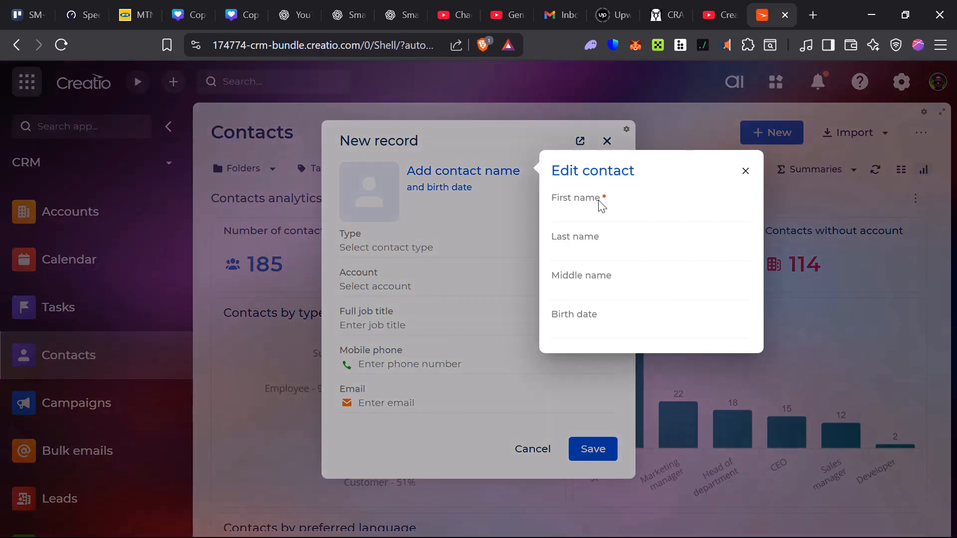
{"action": "left_click", "coordinate": [593, 208]}
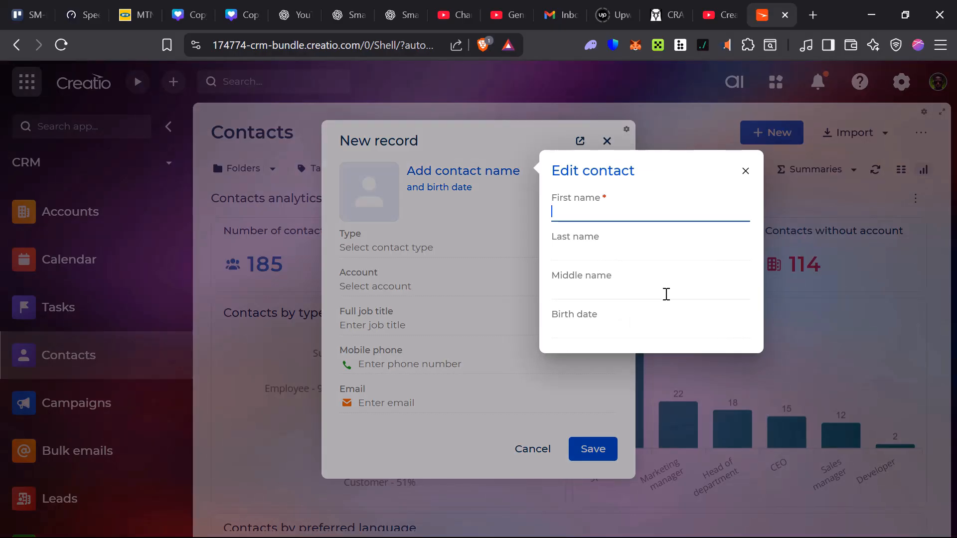
{"action": "type", "text": "Alex"}
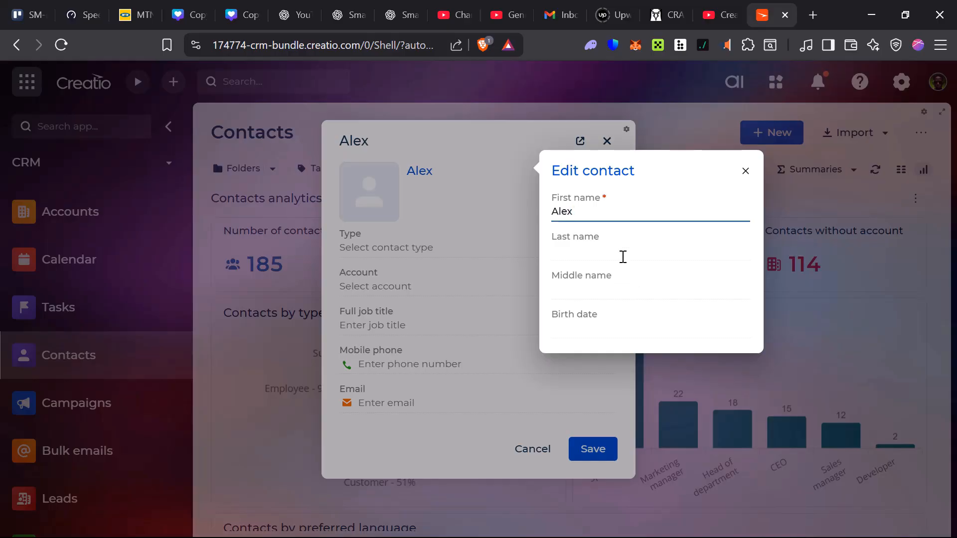
{"action": "left_click", "coordinate": [623, 257]}
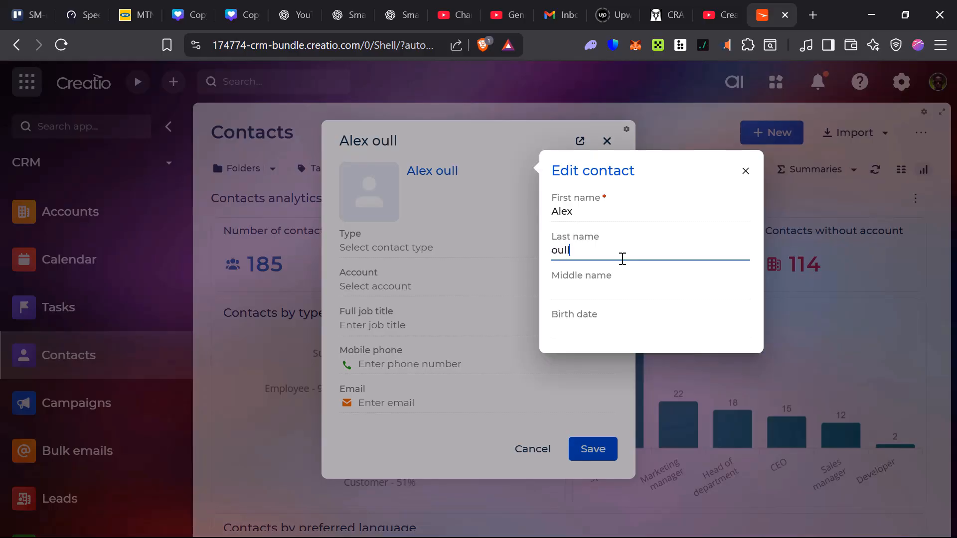
{"action": "left_click", "coordinate": [589, 365]}
Set the new contact's type to Customer and its account to Alpha Business.
{"action": "left_click", "coordinate": [399, 255]}
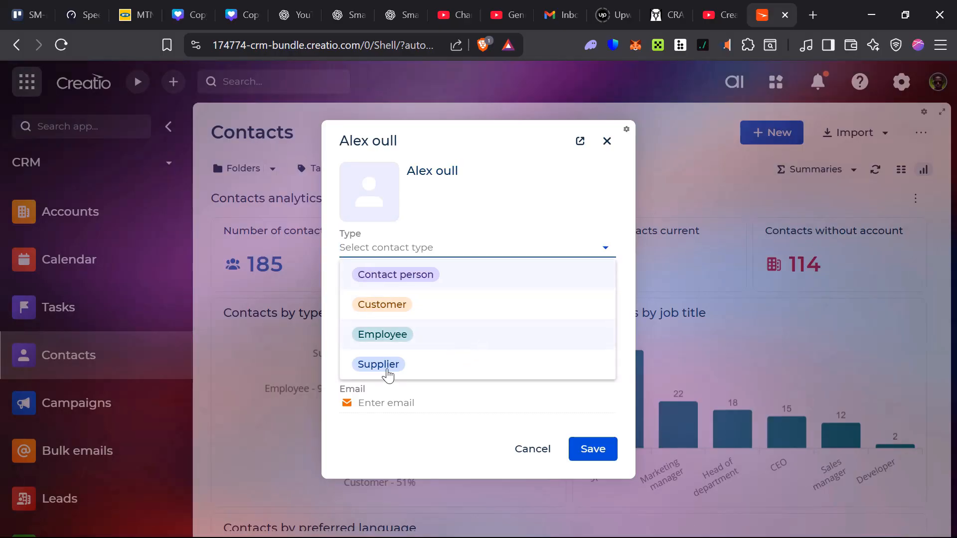
{"action": "left_click", "coordinate": [424, 305]}
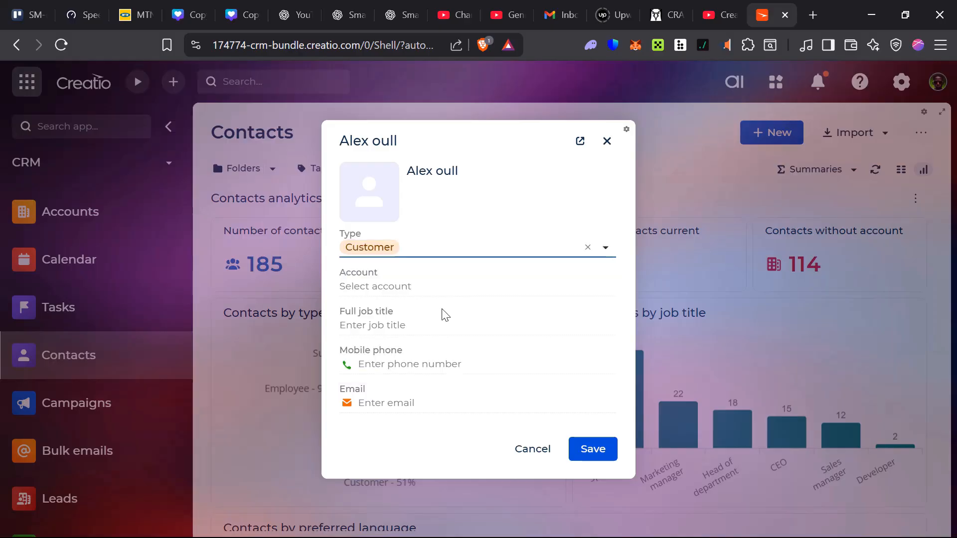
{"action": "left_click", "coordinate": [414, 288]}
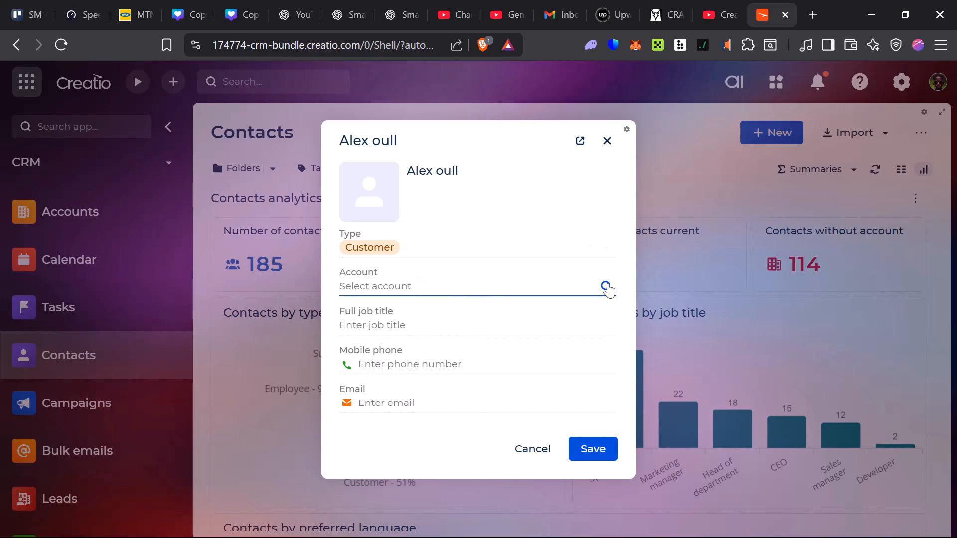
{"action": "left_click", "coordinate": [606, 288]}
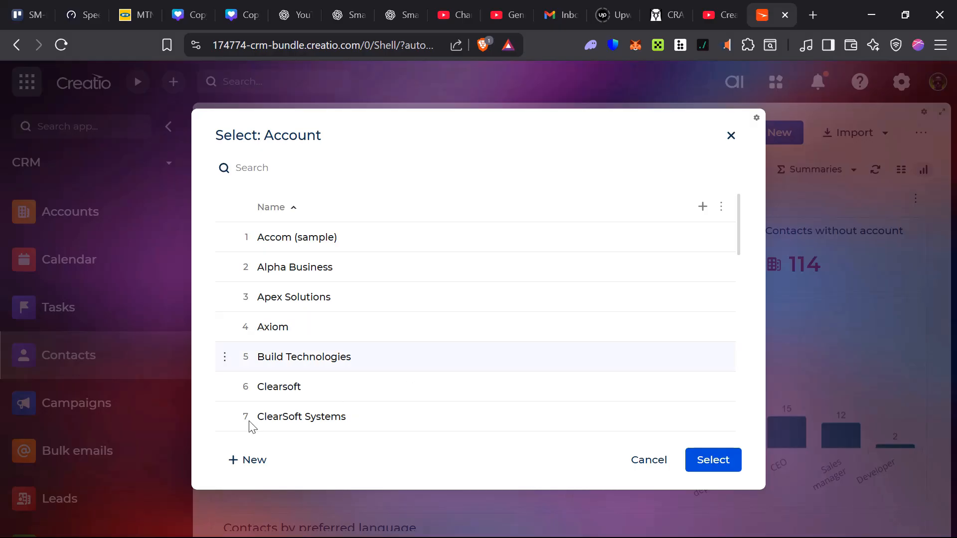
{"action": "scroll", "coordinate": [368, 416], "scroll_direction": "down", "scroll_amount": 3}
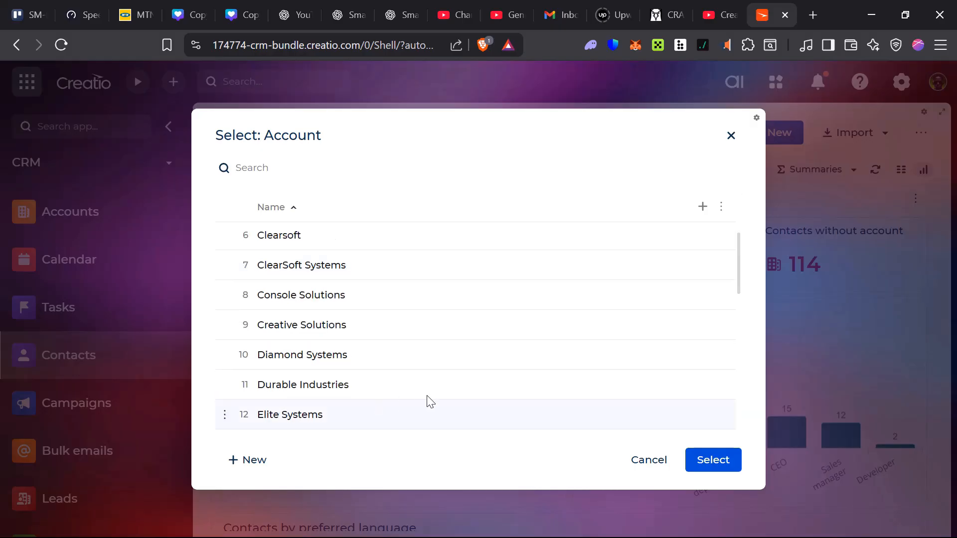
{"action": "scroll", "coordinate": [348, 389], "scroll_direction": "down", "scroll_amount": 2}
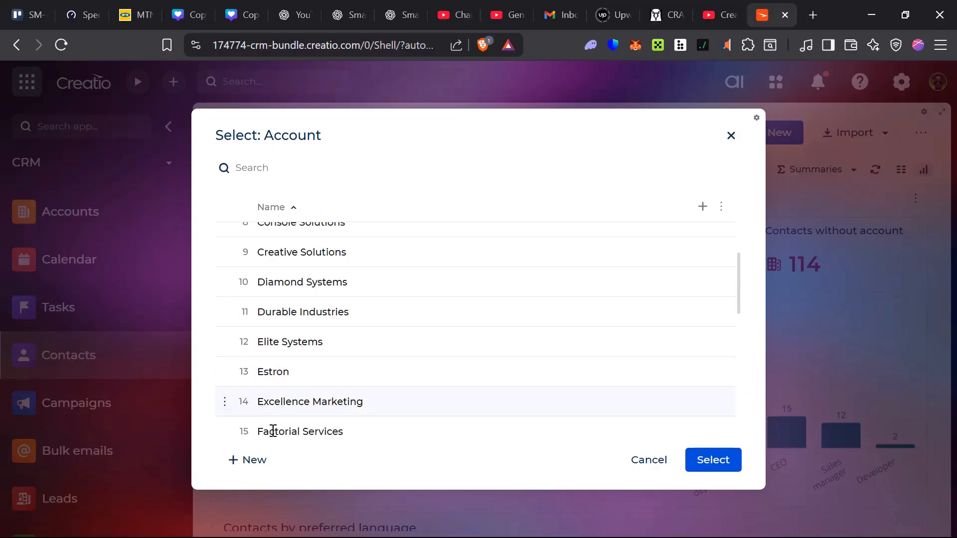
{"action": "scroll", "coordinate": [412, 367], "scroll_direction": "up", "scroll_amount": 5}
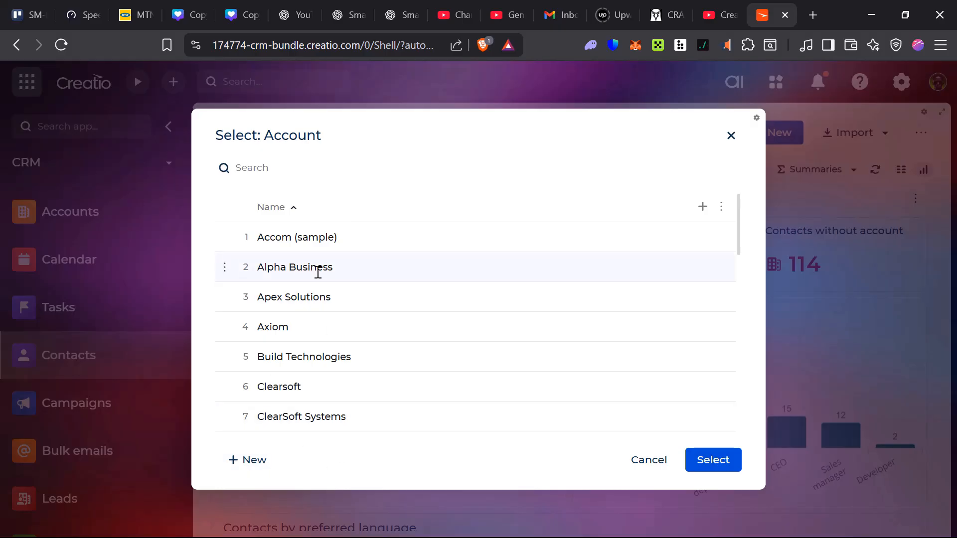
{"action": "left_click", "coordinate": [356, 278]}
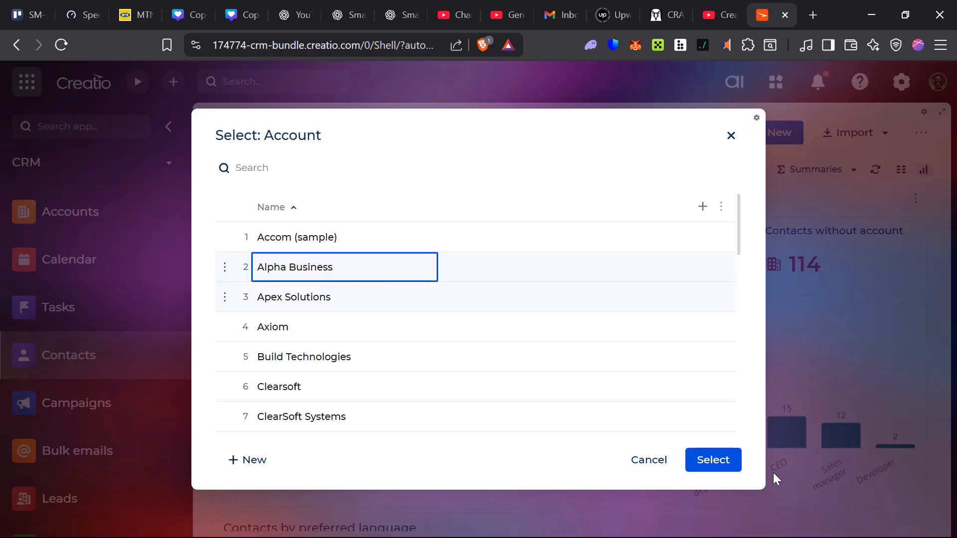
{"action": "left_click", "coordinate": [728, 465]}
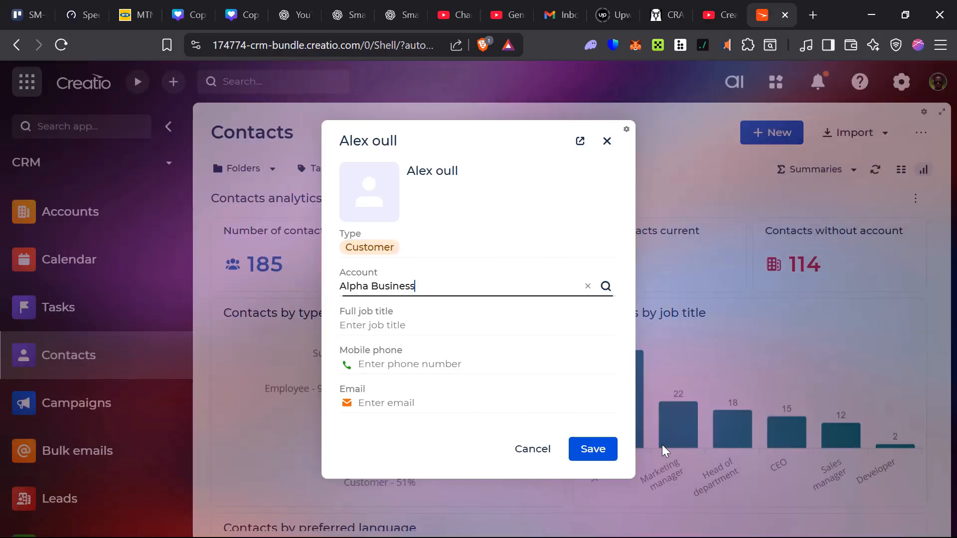
Go through the job title, mobile phone and email fields, leave them empty and save the new contact.
{"action": "left_click", "coordinate": [393, 325]}
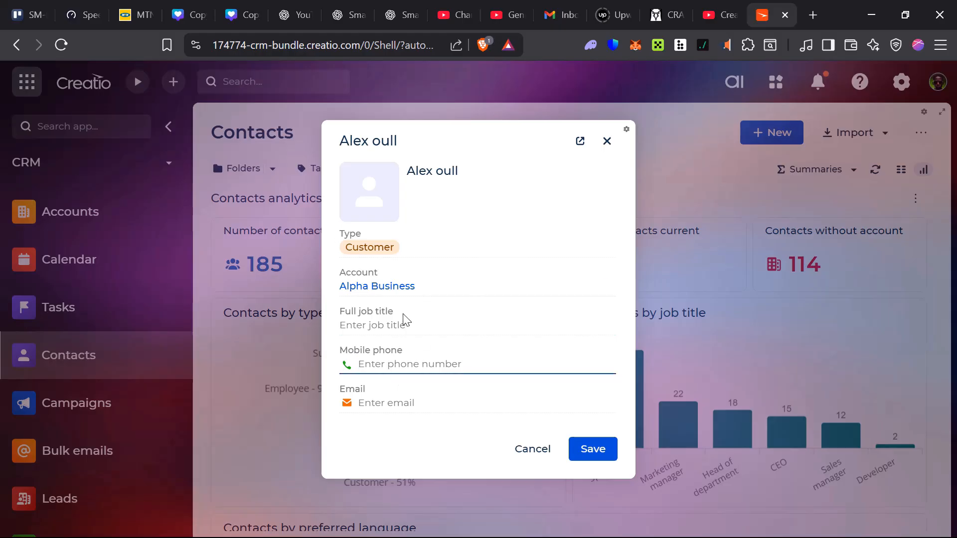
{"action": "left_click", "coordinate": [408, 403]}
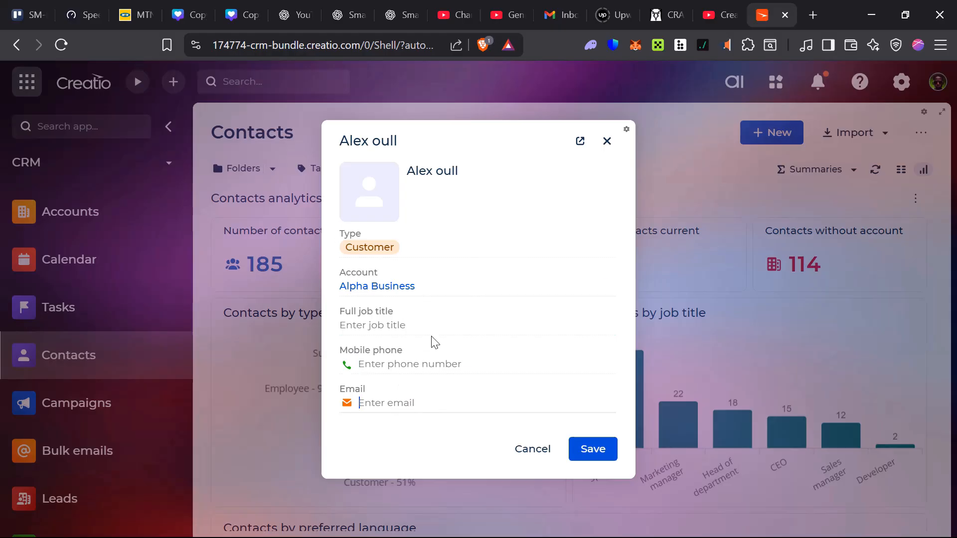
{"action": "left_click", "coordinate": [602, 452]}
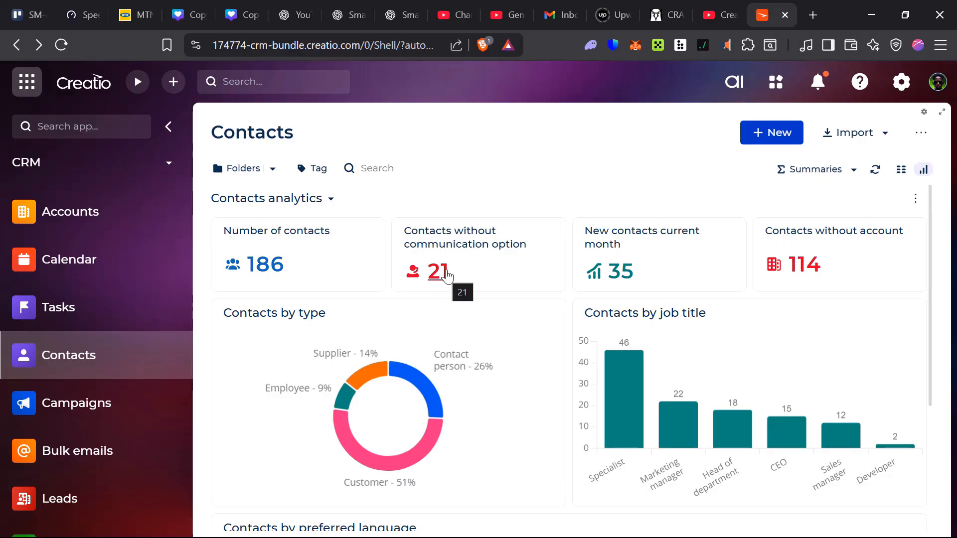
Look through the Contacts summary options, including data entry compliance and creation date, and switch the contacts to the list view.
{"action": "left_click", "coordinate": [835, 170]}
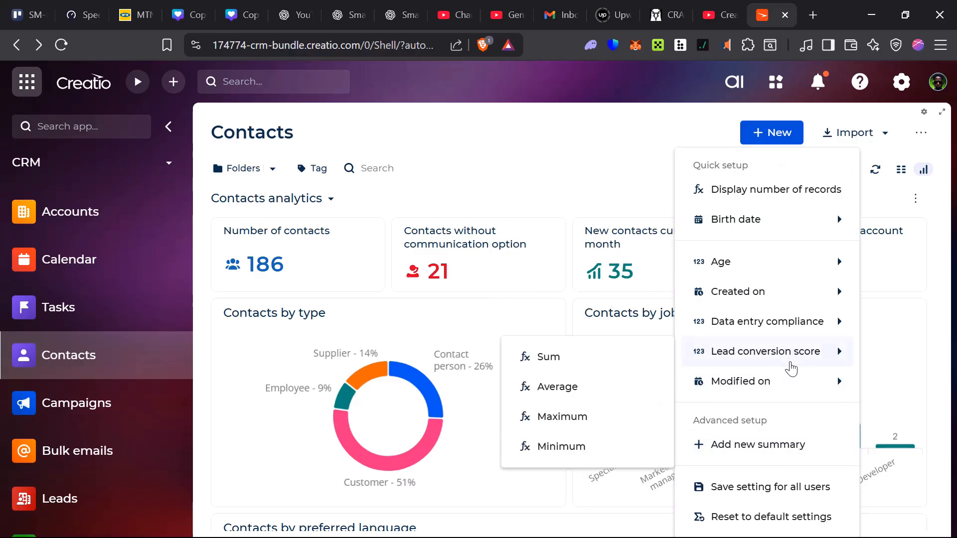
{"action": "mouse_move", "coordinate": [782, 376]}
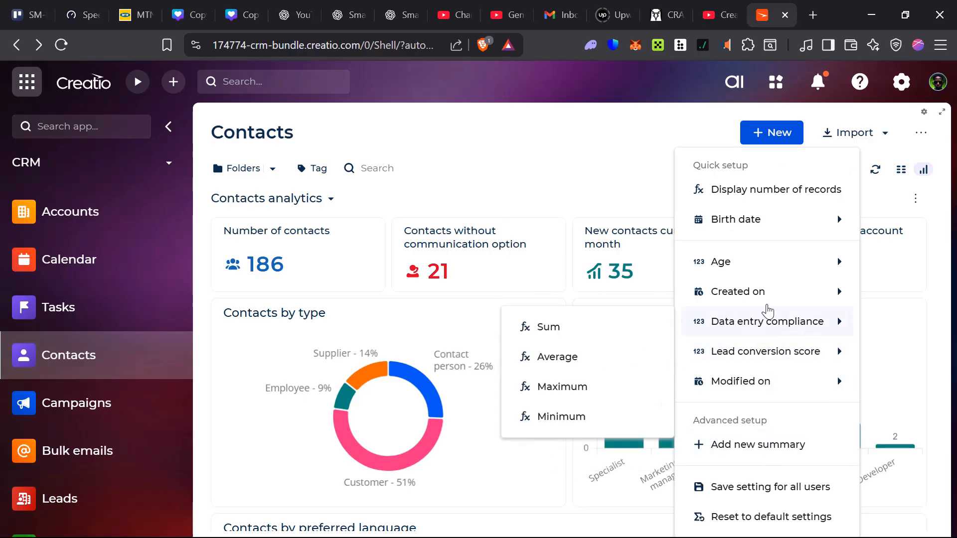
{"action": "mouse_move", "coordinate": [790, 303]}
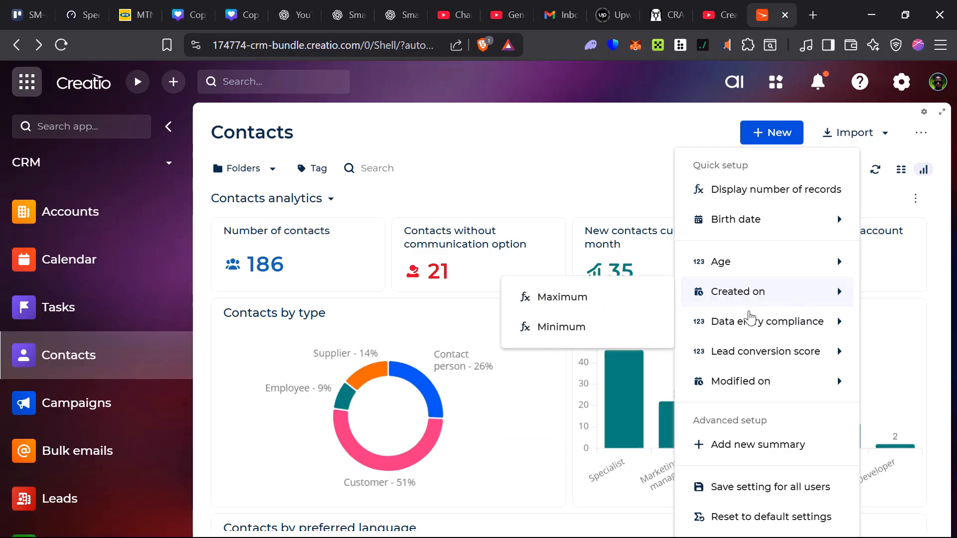
{"action": "mouse_move", "coordinate": [803, 327]}
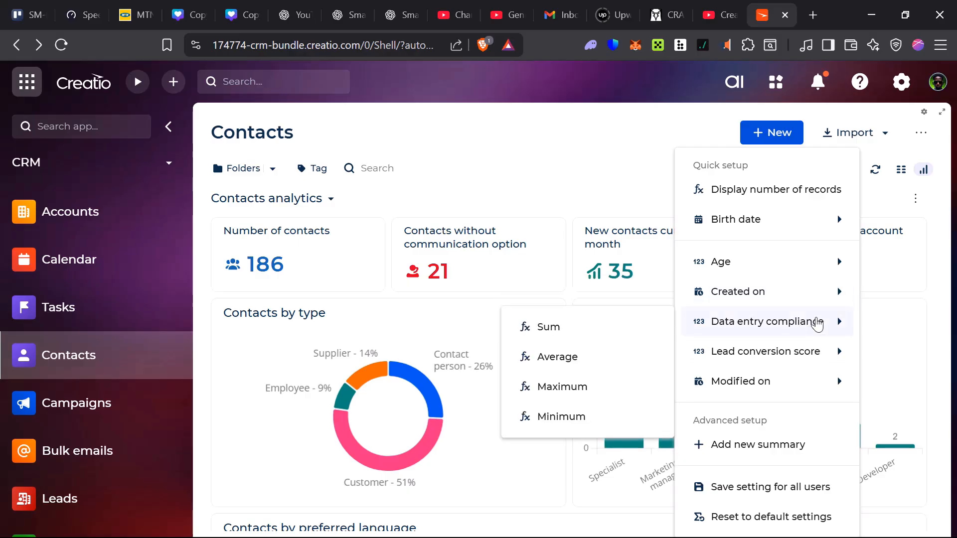
{"action": "left_click", "coordinate": [947, 177]}
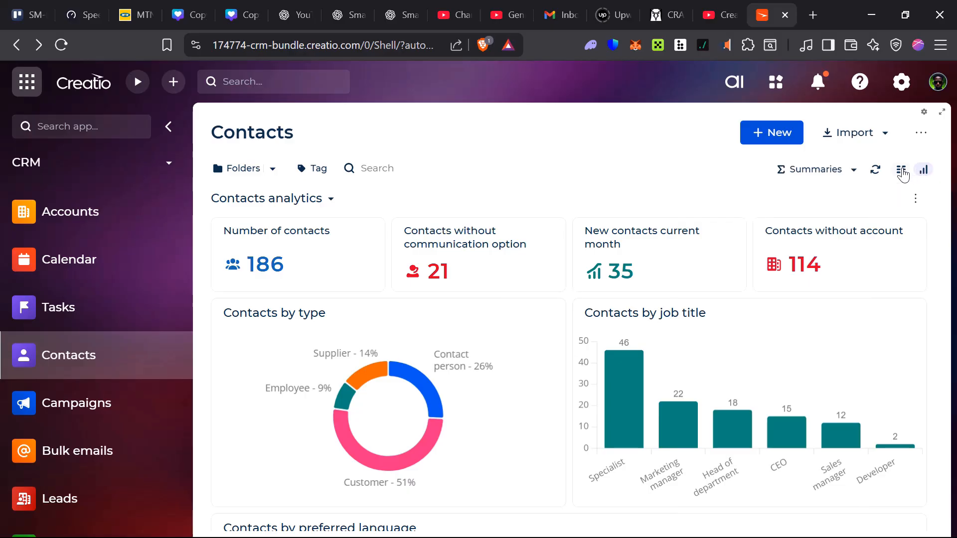
{"action": "left_click", "coordinate": [902, 171]}
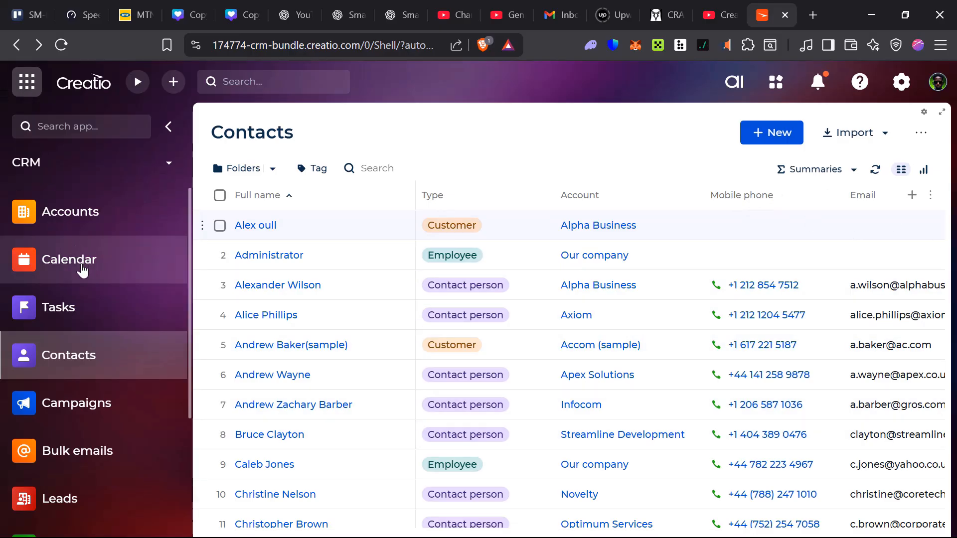
Open the Opportunities section and start a new opportunity record.
{"action": "scroll", "coordinate": [75, 433], "scroll_direction": "down", "scroll_amount": 3}
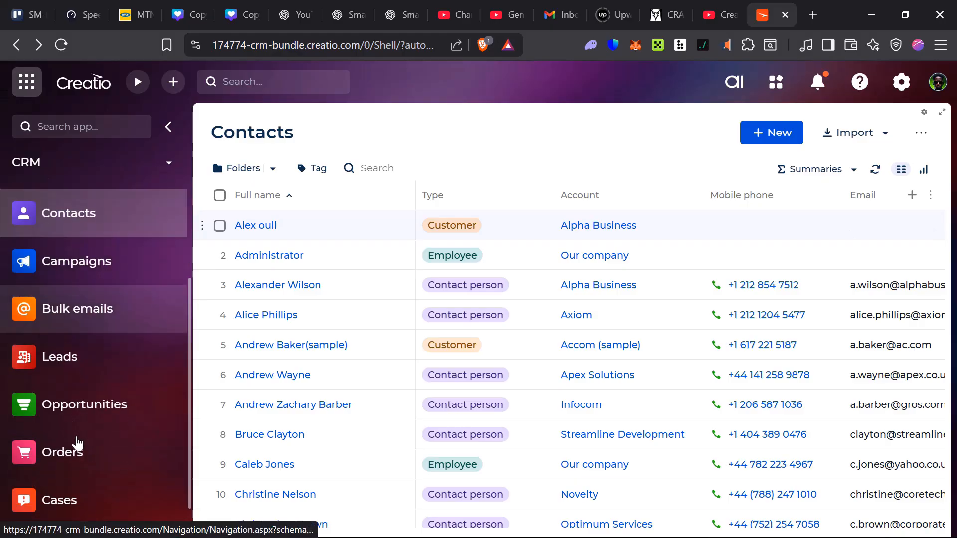
{"action": "left_click", "coordinate": [86, 413]}
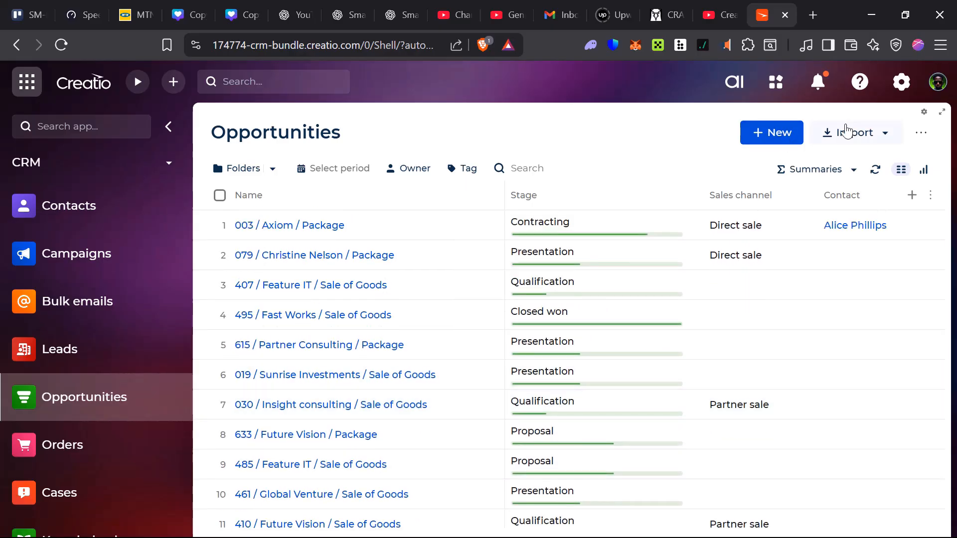
{"action": "left_click", "coordinate": [773, 134]}
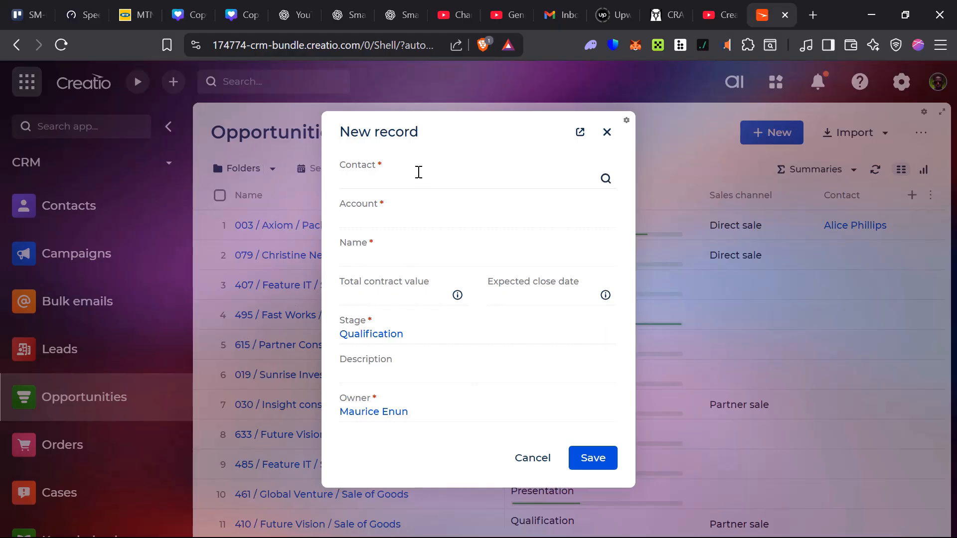
Search the contacts for the new opportunity and choose Creatio Web Farm Orchestrator.
{"action": "left_click", "coordinate": [401, 185]}
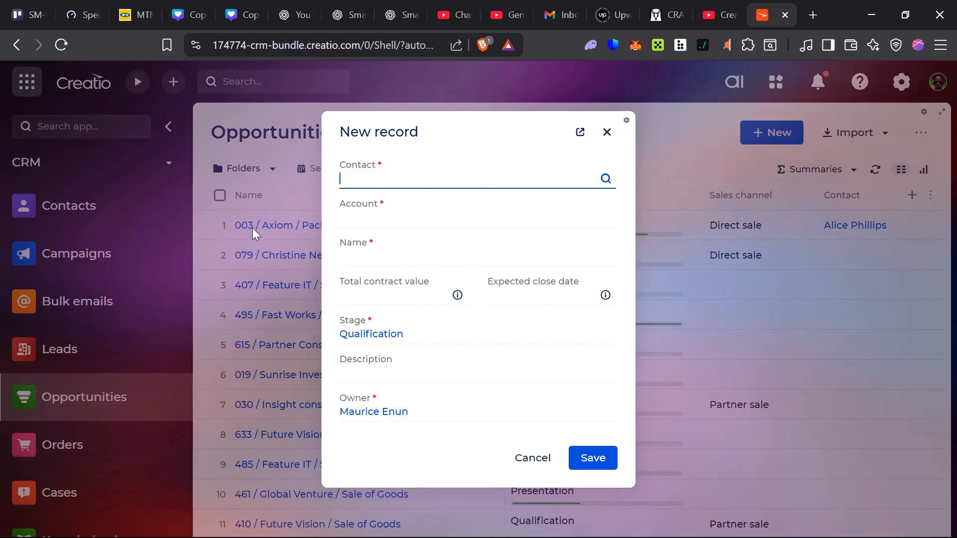
{"action": "type", "text": "hjjjj"}
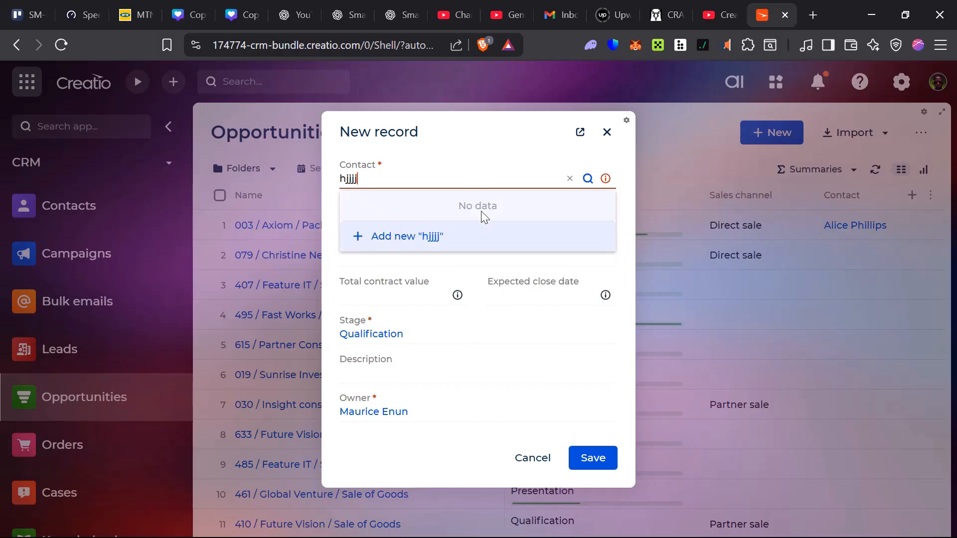
{"action": "key", "text": "BackSpace"}
{"action": "key", "text": "BackSpace"}
{"action": "key", "text": "BackSpace"}
{"action": "key", "text": "BackSpace"}
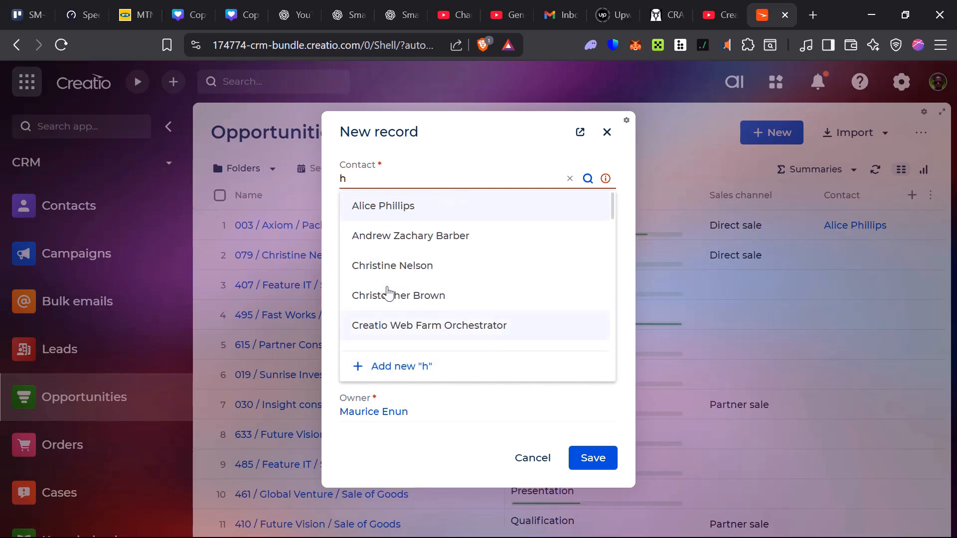
{"action": "scroll", "coordinate": [378, 323], "scroll_direction": "down", "scroll_amount": 2}
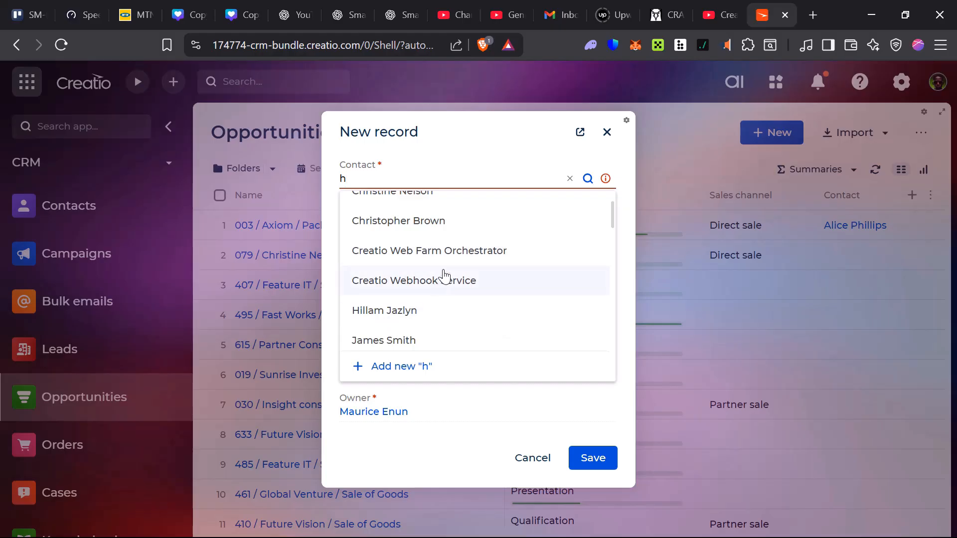
{"action": "left_click", "coordinate": [406, 254]}
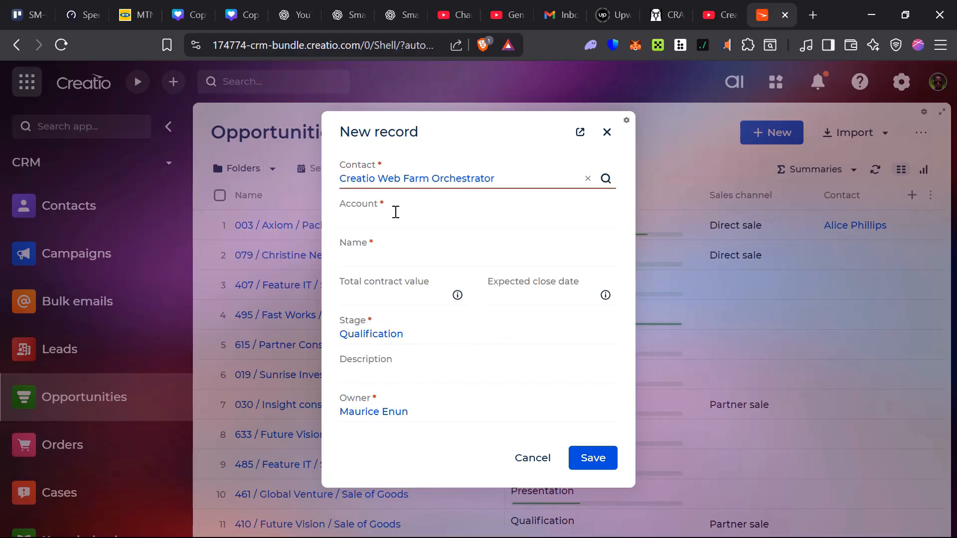
Set the opportunity's account to Apex Solutions and name the opportunity herosii.
{"action": "left_click", "coordinate": [395, 213]}
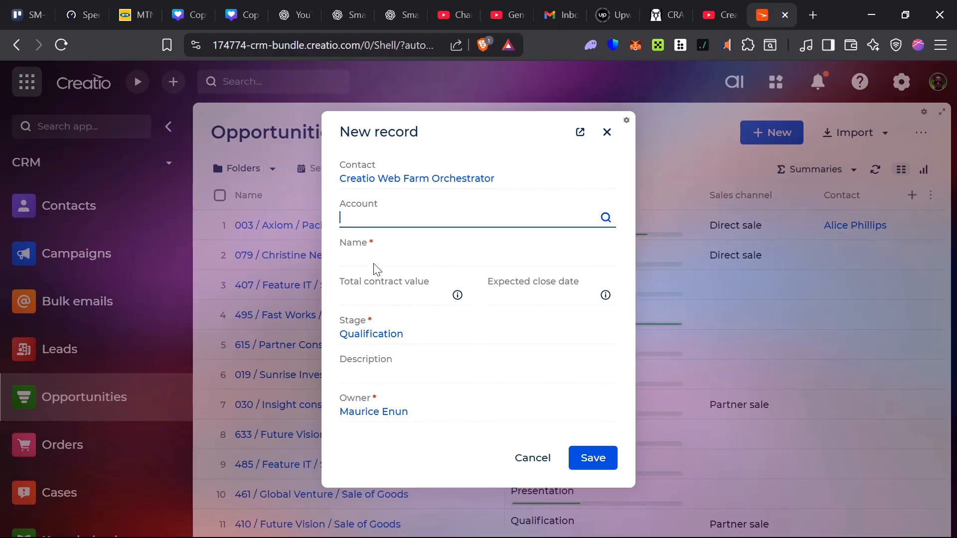
{"action": "type", "text": "a"}
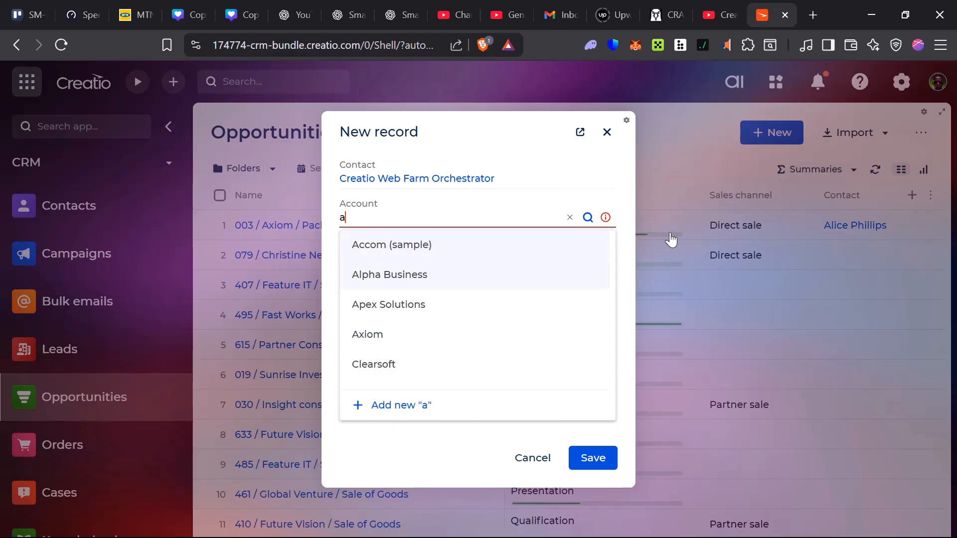
{"action": "left_click", "coordinate": [392, 306]}
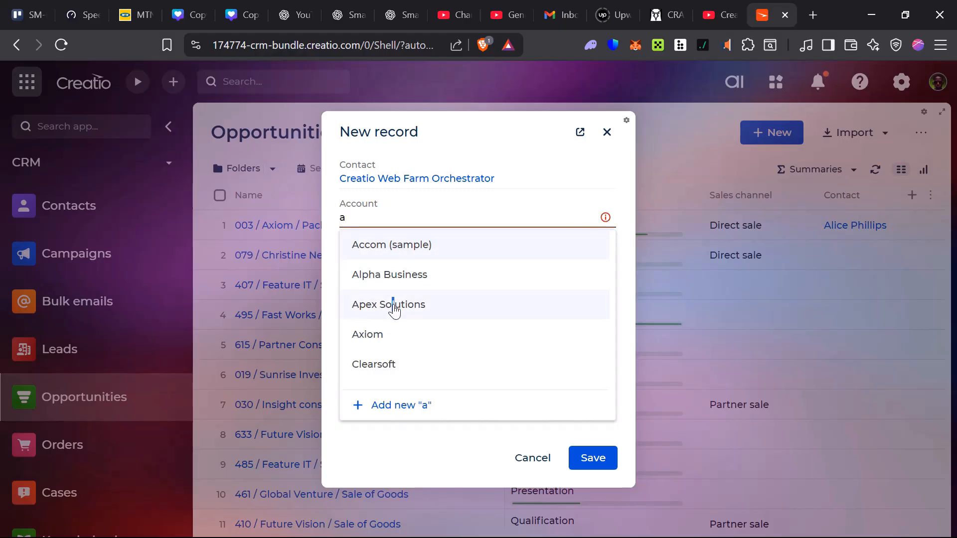
{"action": "left_click", "coordinate": [379, 257]}
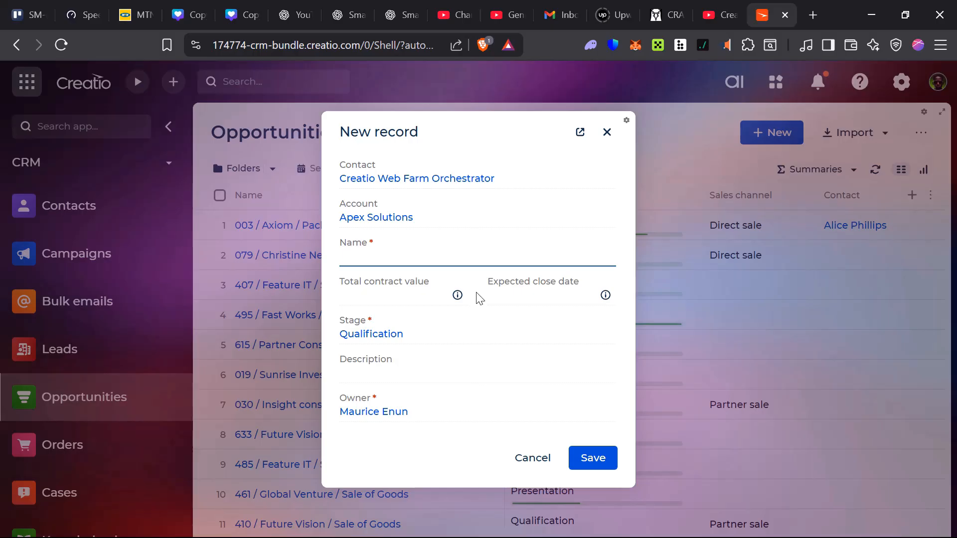
{"action": "type", "text": "herosii"}
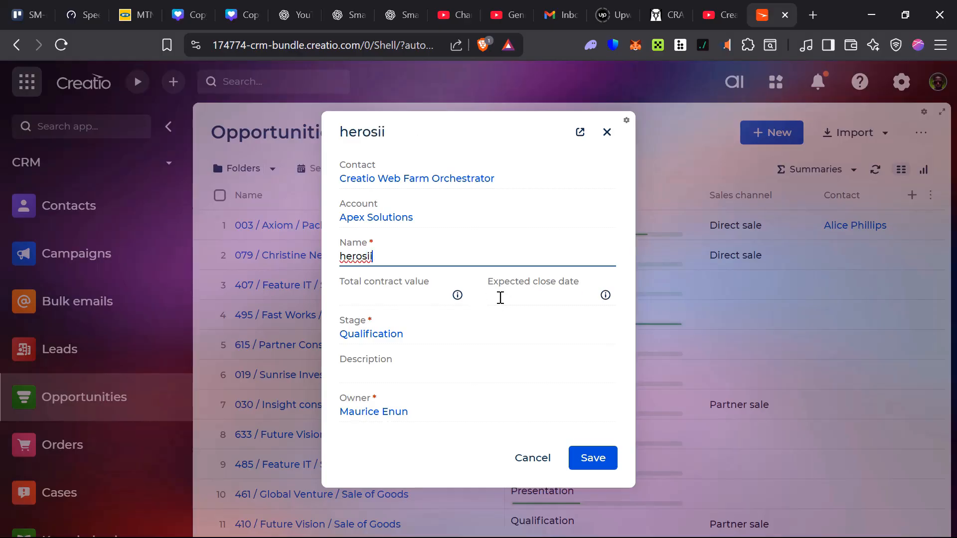
Try to enter 600000 as the opportunity's total contract value.
{"action": "left_click", "coordinate": [378, 298]}
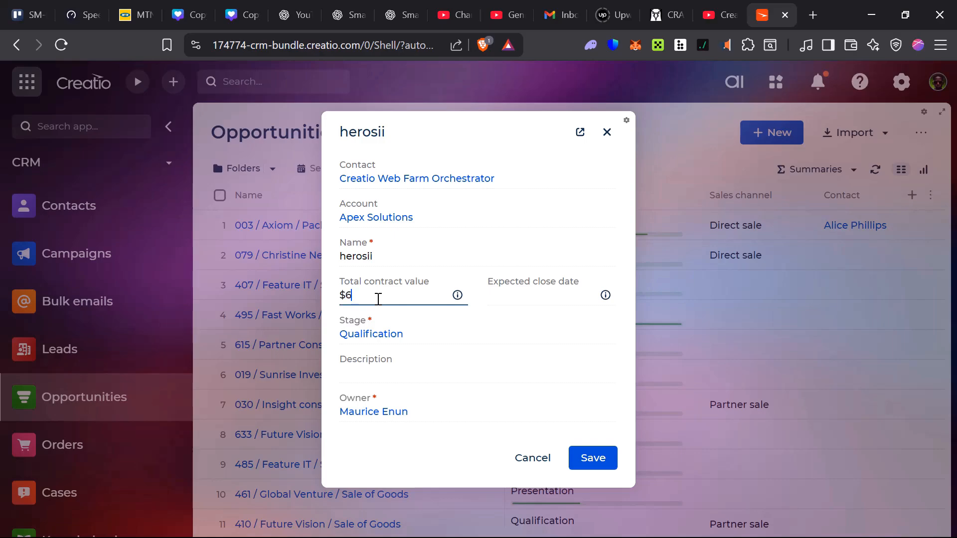
{"action": "type", "text": "600000"}
Change the opportunity's stage to Closed won and save the record.
{"action": "left_click", "coordinate": [444, 334]}
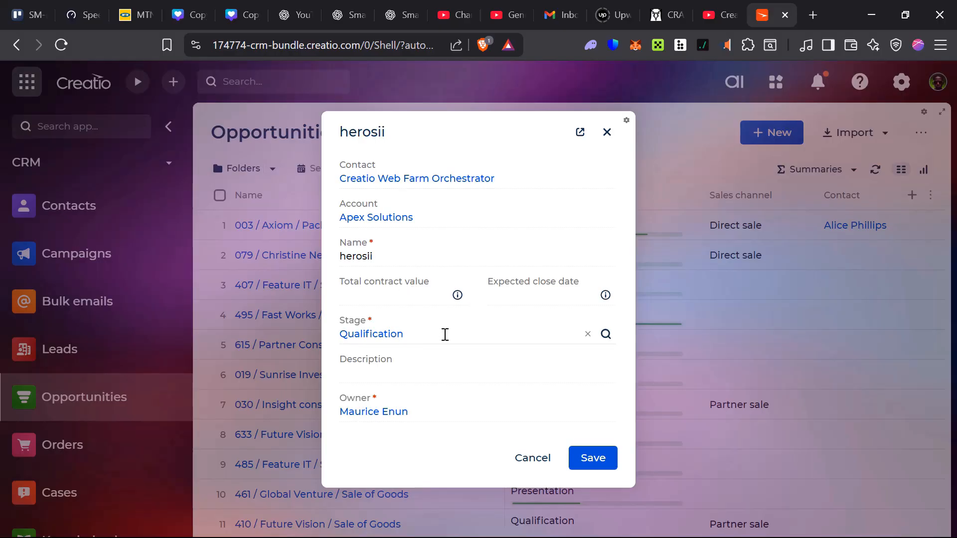
{"action": "left_click", "coordinate": [588, 335]}
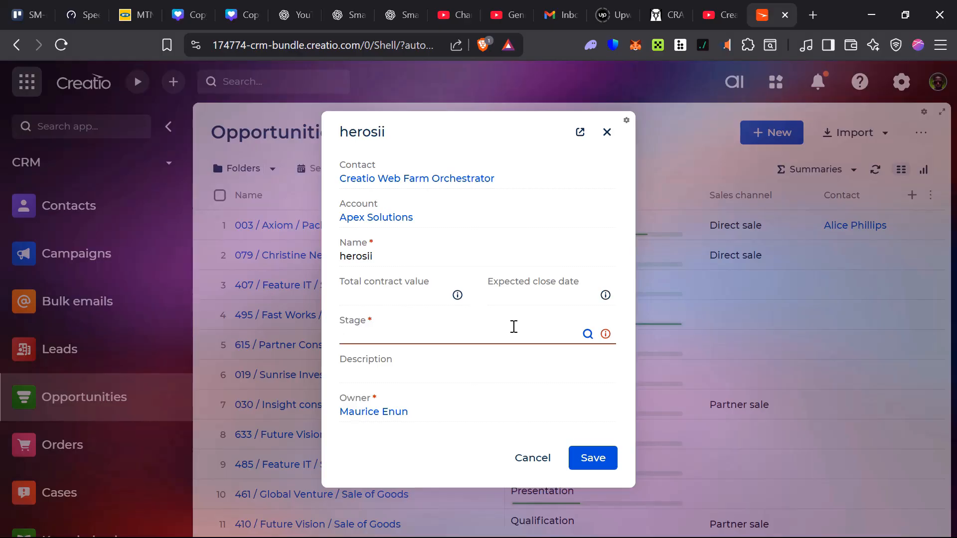
{"action": "type", "text": "clo"}
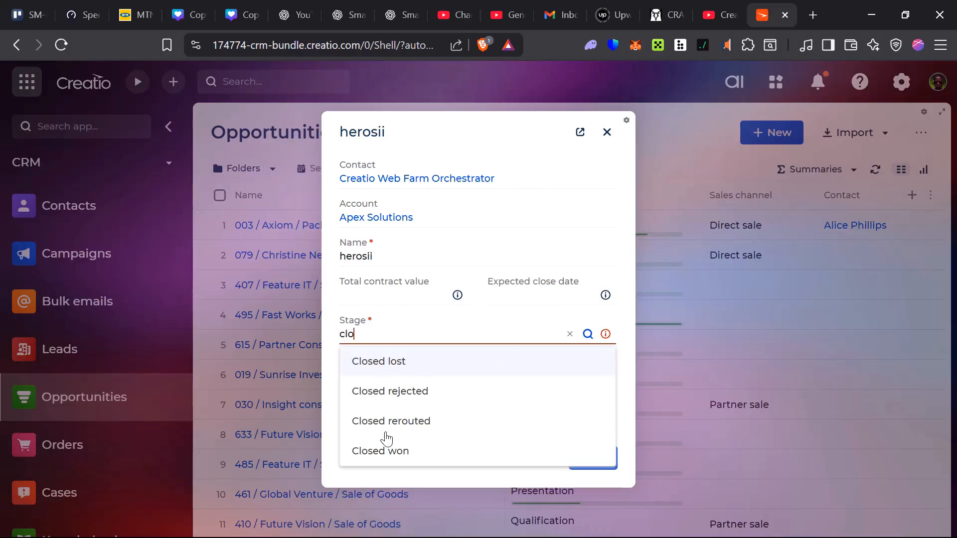
{"action": "left_click", "coordinate": [413, 452]}
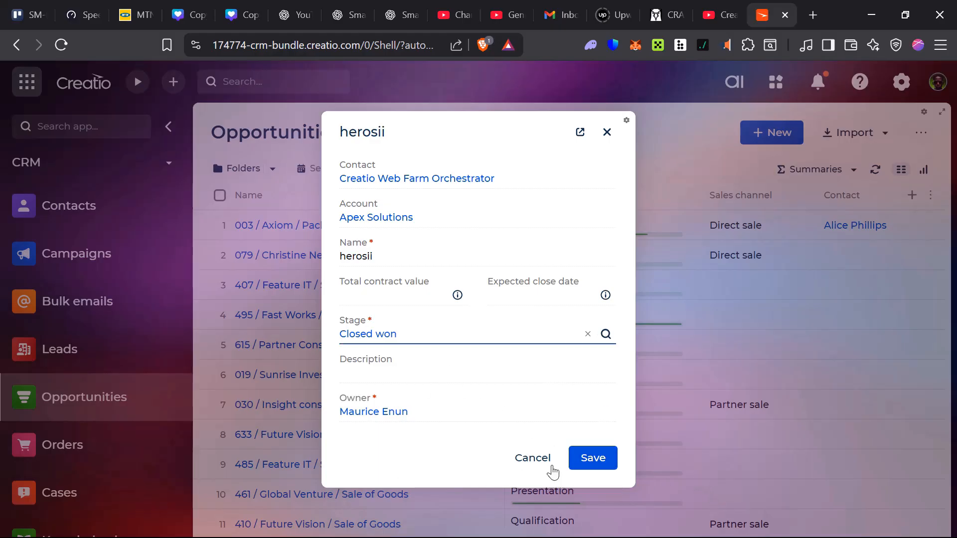
{"action": "left_click", "coordinate": [604, 462]}
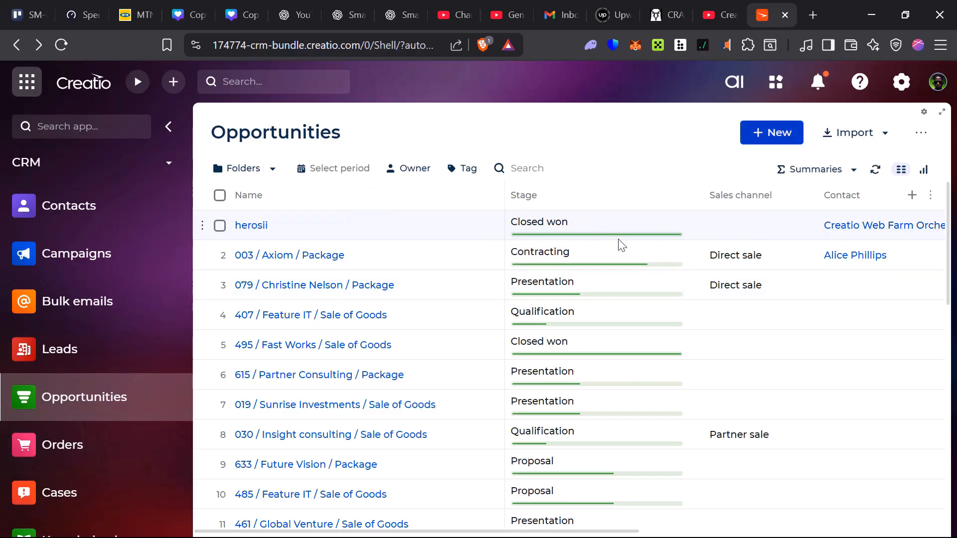
Open the Accounts section and start a new account named hero.
{"action": "scroll", "coordinate": [25, 420], "scroll_direction": "down", "scroll_amount": 1}
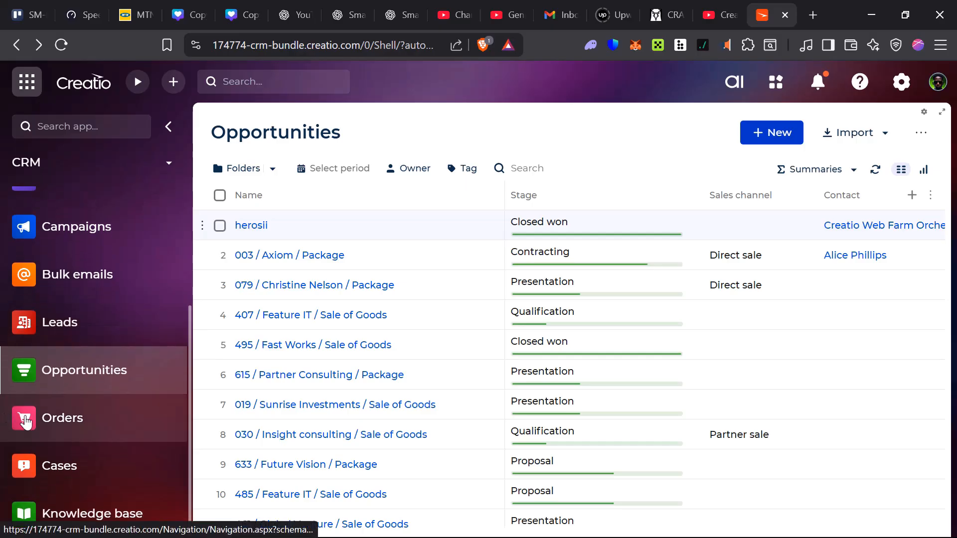
{"action": "scroll", "coordinate": [25, 421], "scroll_direction": "up", "scroll_amount": 3}
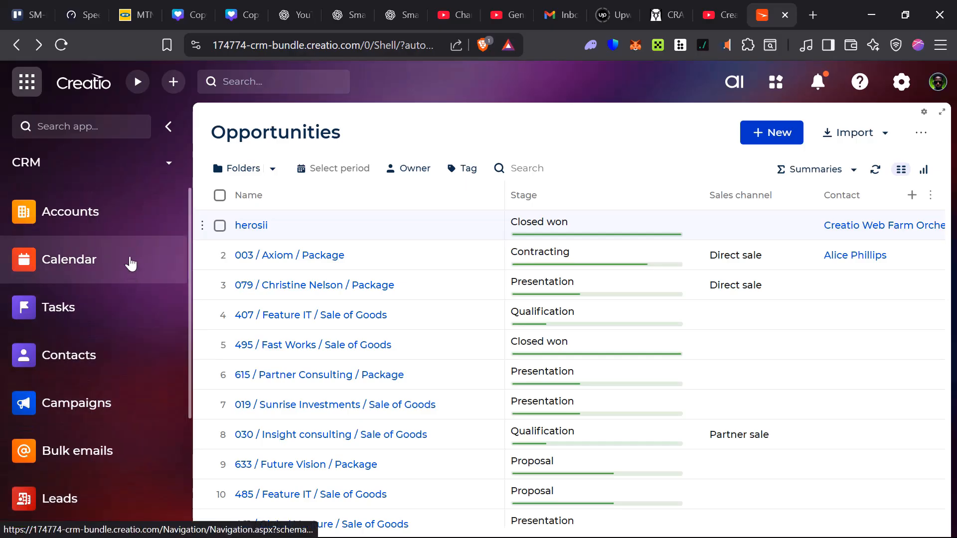
{"action": "left_click", "coordinate": [125, 232]}
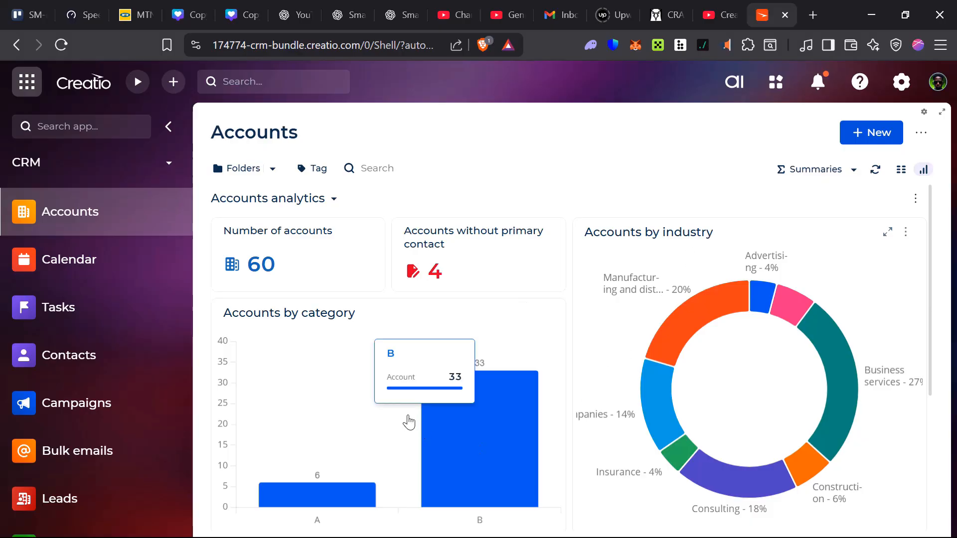
{"action": "left_click", "coordinate": [871, 134]}
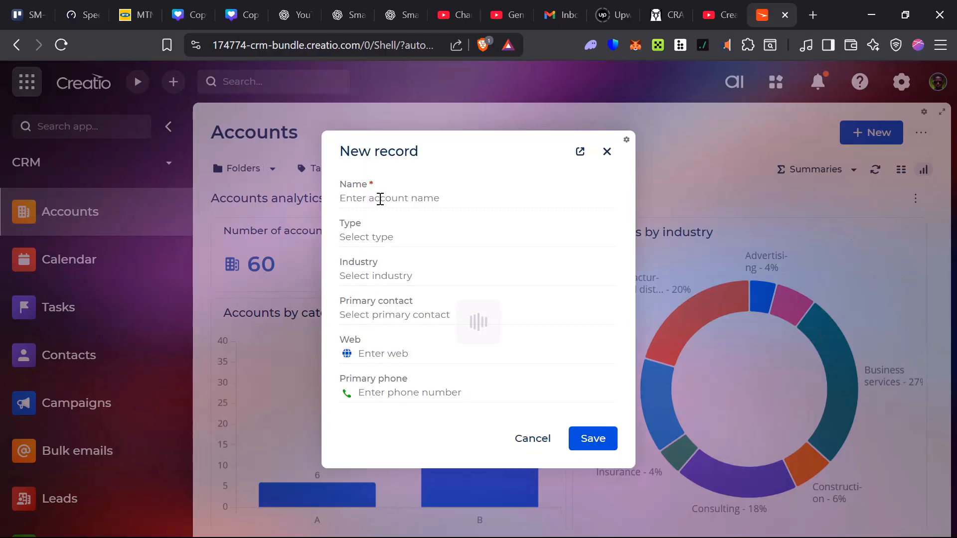
{"action": "left_click", "coordinate": [397, 202]}
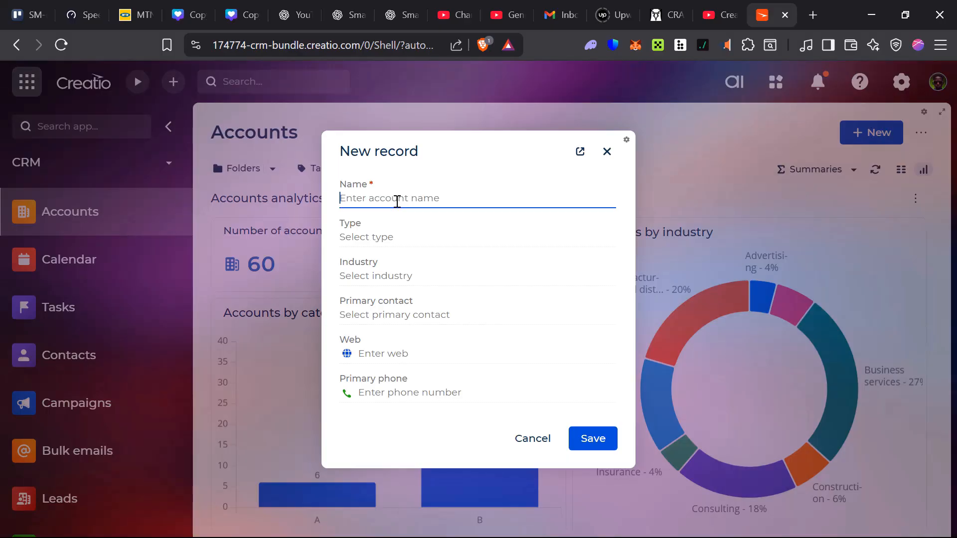
{"action": "type", "text": "hero"}
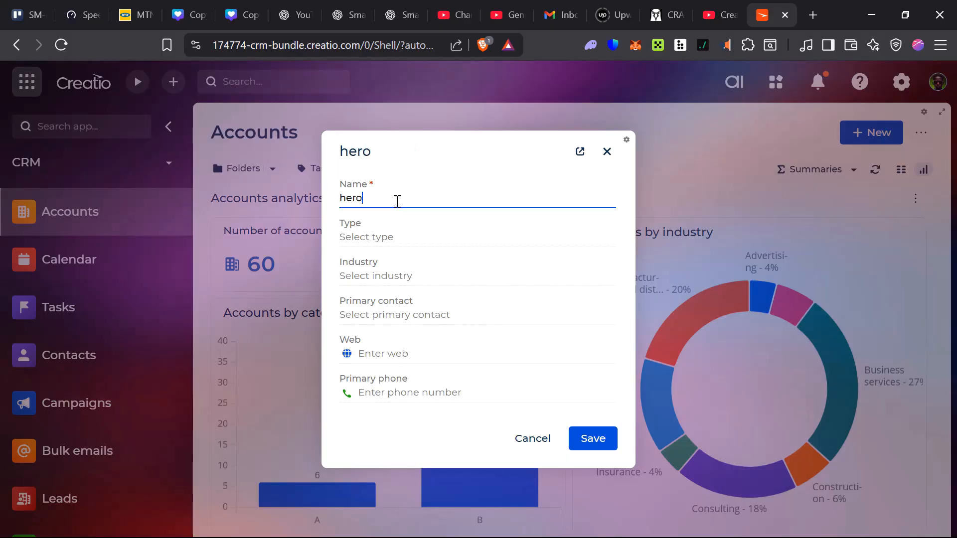
Set the new account's type to Partner and its industry to Construction.
{"action": "left_click", "coordinate": [409, 232]}
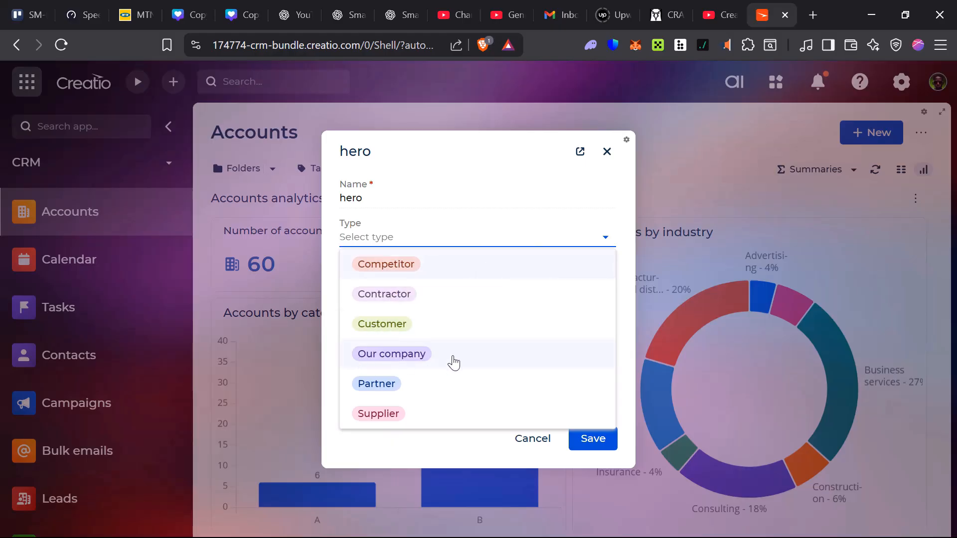
{"action": "left_click", "coordinate": [416, 388]}
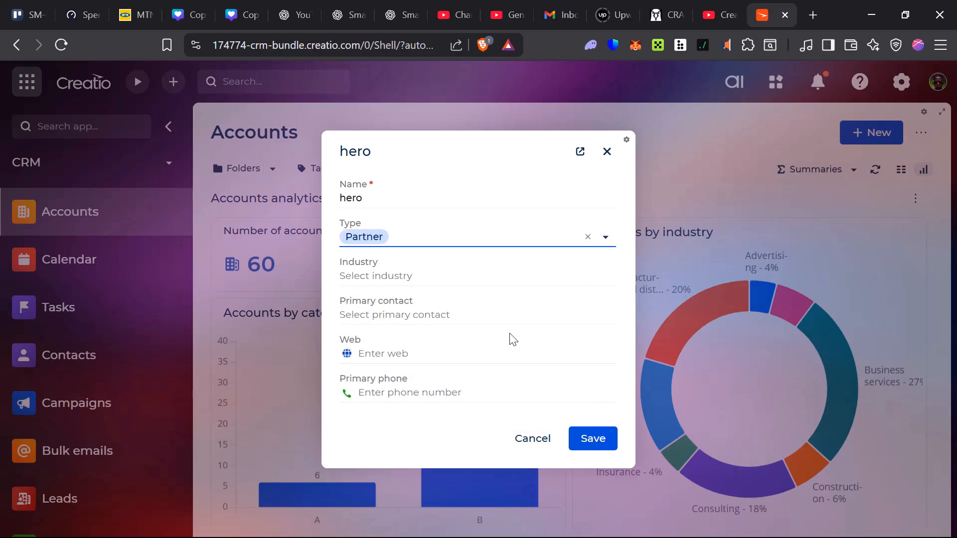
{"action": "left_click", "coordinate": [360, 276]}
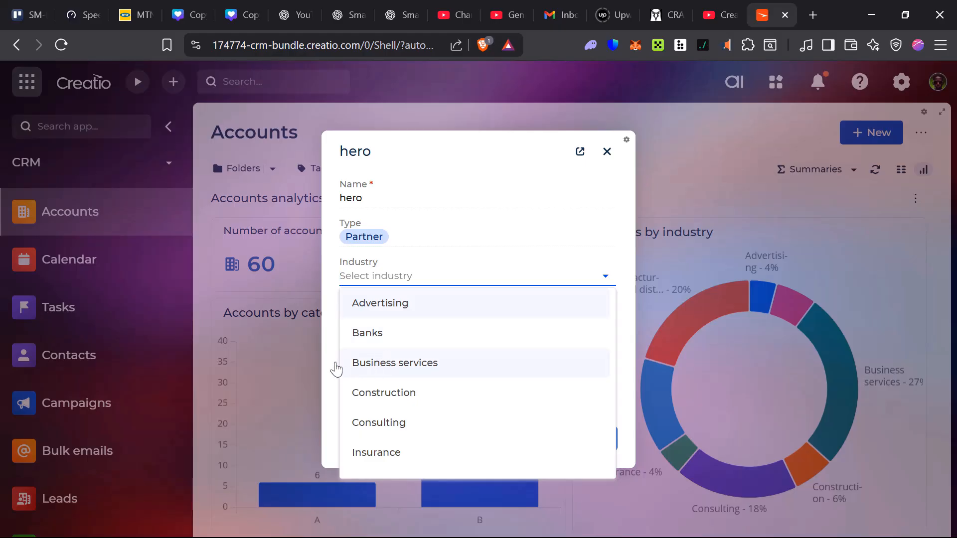
{"action": "left_click", "coordinate": [461, 394]}
Look up an existing contact as the hero account's primary contact and save the new account.
{"action": "left_click", "coordinate": [421, 313]}
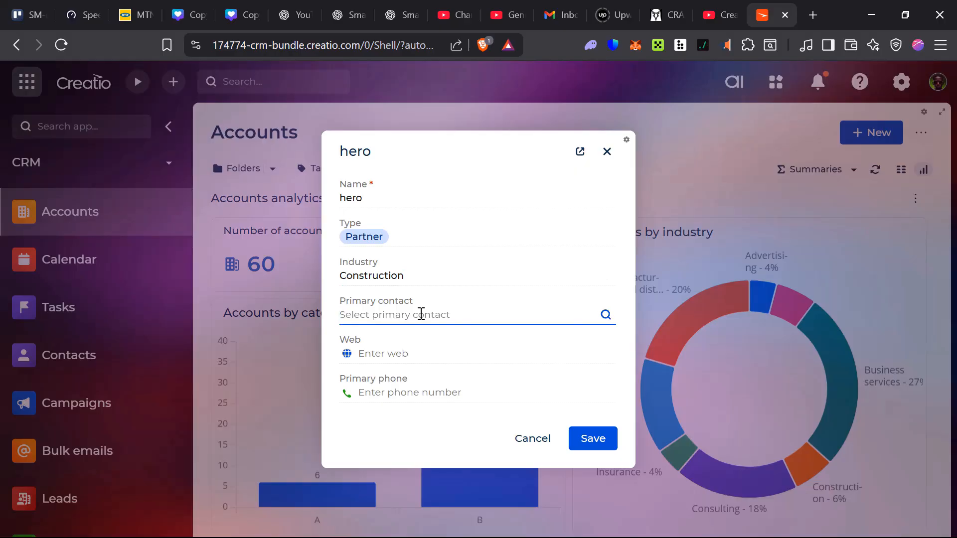
{"action": "type", "text": "ale"}
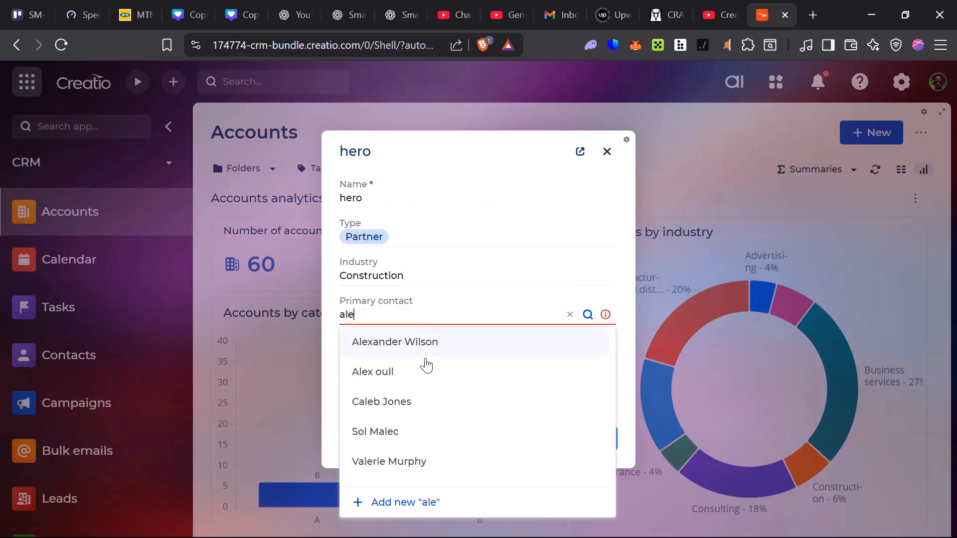
{"action": "left_click", "coordinate": [426, 374]}
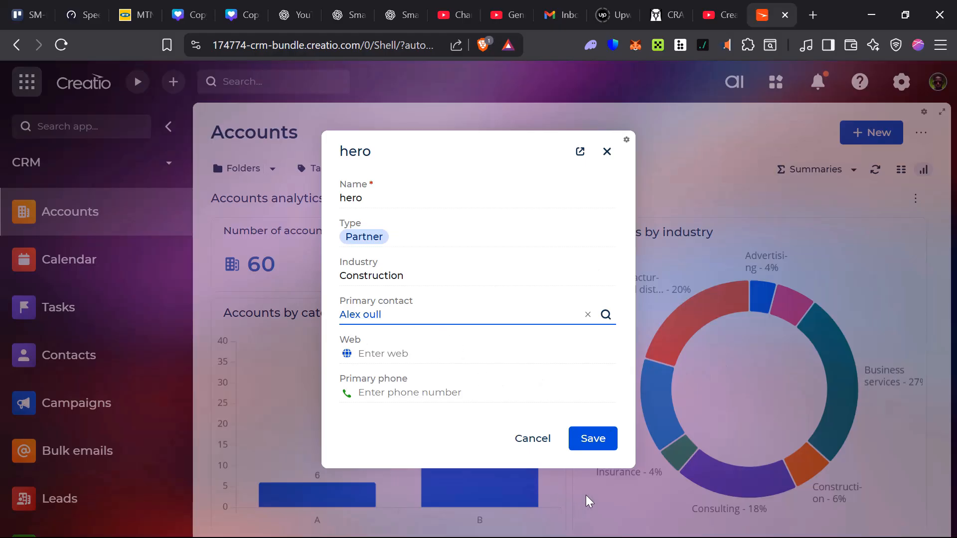
{"action": "left_click", "coordinate": [588, 451]}
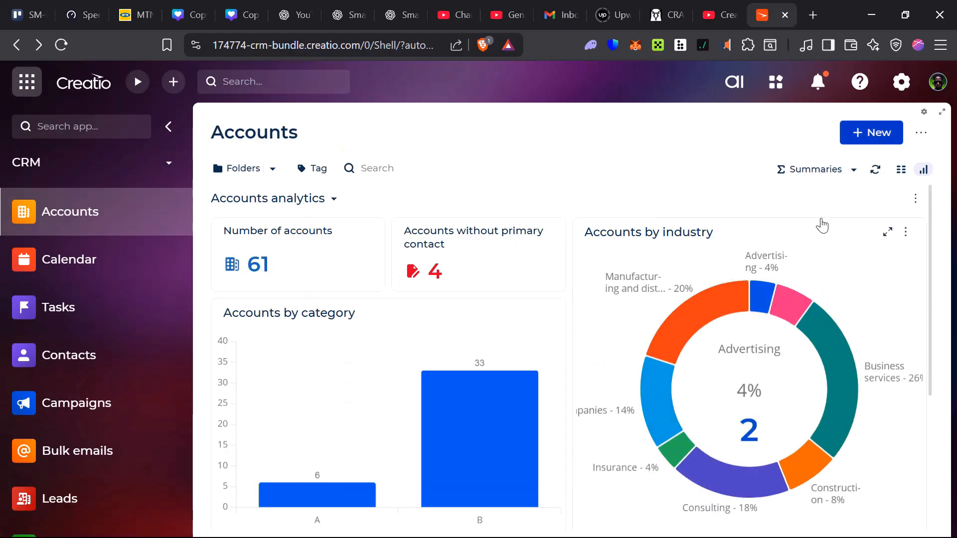
Show the accounts as a list to check the hero record, and open the Tasks section.
{"action": "left_click", "coordinate": [900, 174]}
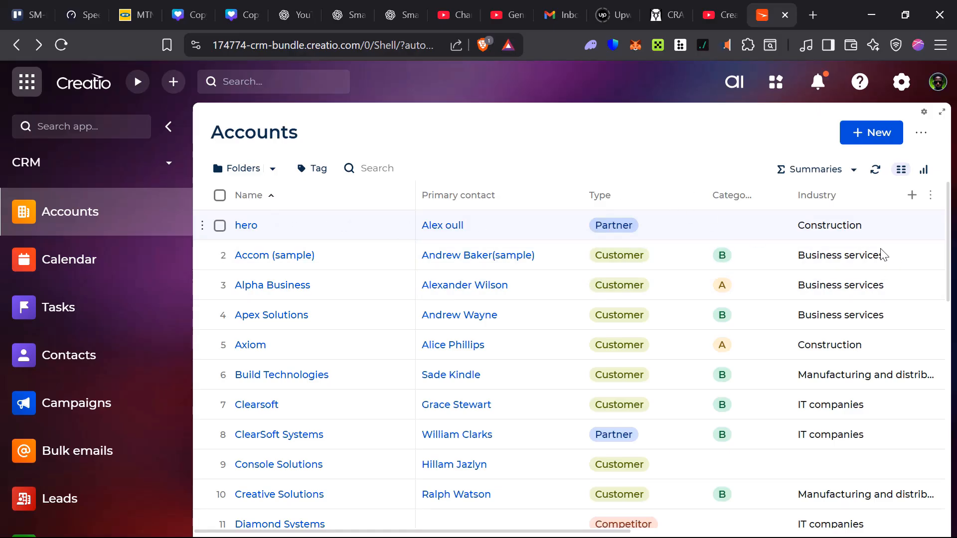
{"action": "scroll", "coordinate": [99, 301], "scroll_direction": "down", "scroll_amount": 1}
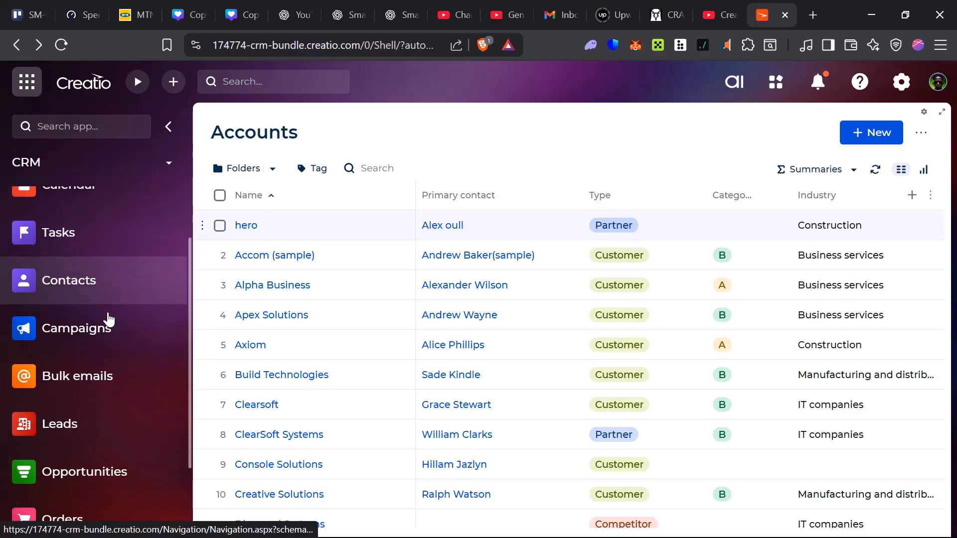
{"action": "scroll", "coordinate": [114, 333], "scroll_direction": "down", "scroll_amount": 1}
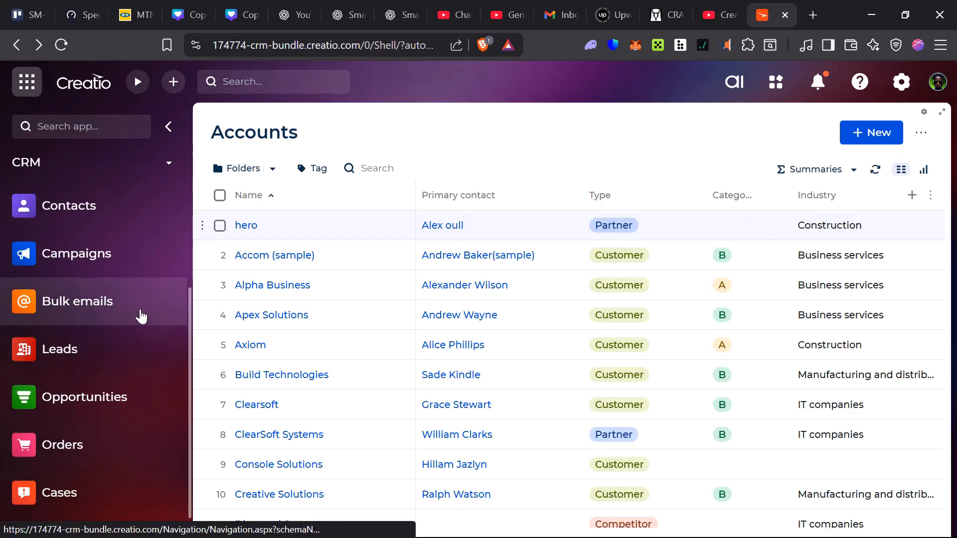
{"action": "scroll", "coordinate": [119, 264], "scroll_direction": "up", "scroll_amount": 1}
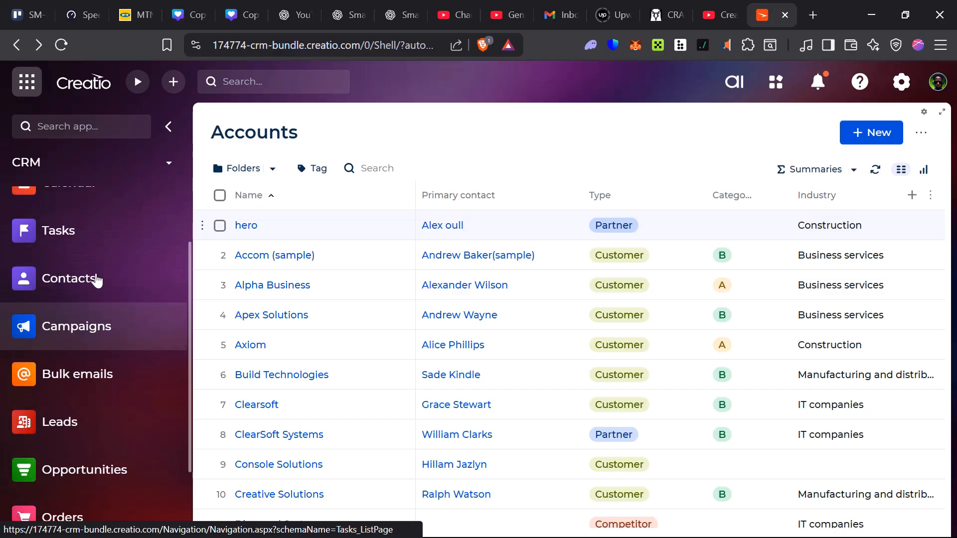
{"action": "scroll", "coordinate": [97, 272], "scroll_direction": "up", "scroll_amount": 1}
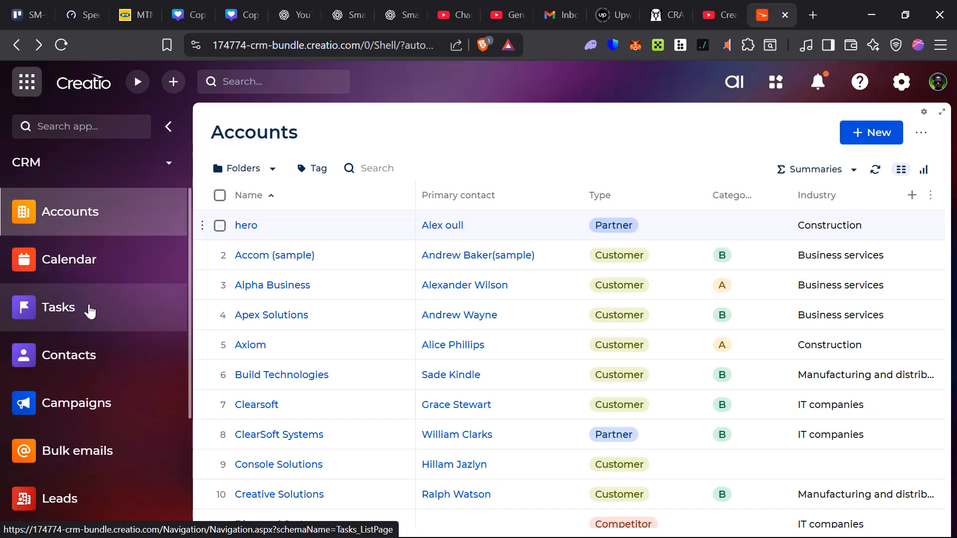
{"action": "left_click", "coordinate": [36, 314]}
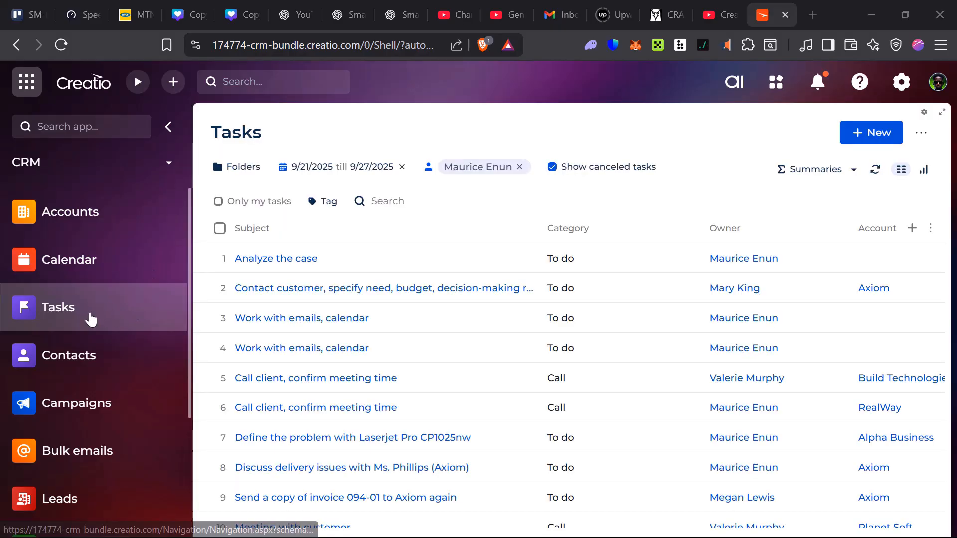
Open a blank new task form to examine its fields, and discard it without saving.
{"action": "left_click", "coordinate": [870, 135]}
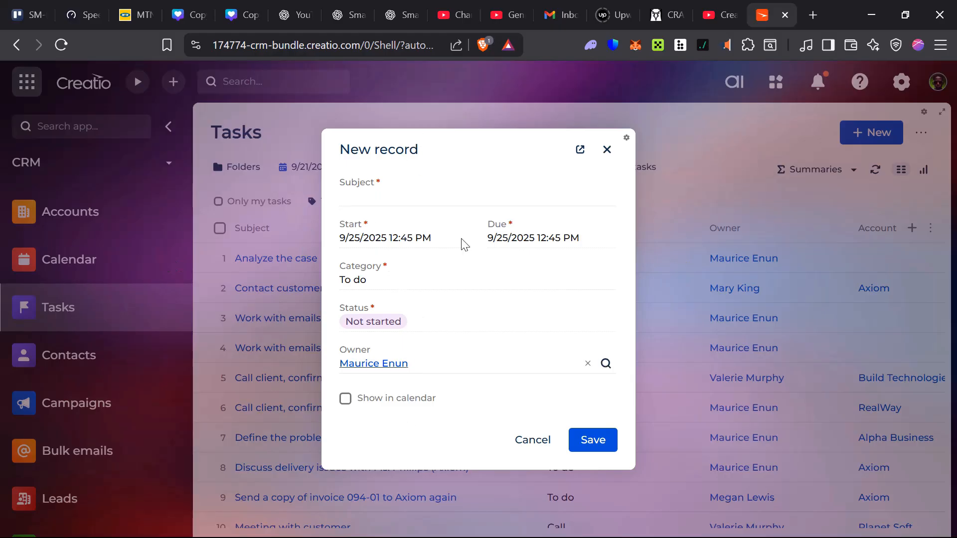
{"action": "left_click", "coordinate": [606, 150]}
{"action": "left_click", "coordinate": [528, 321]}
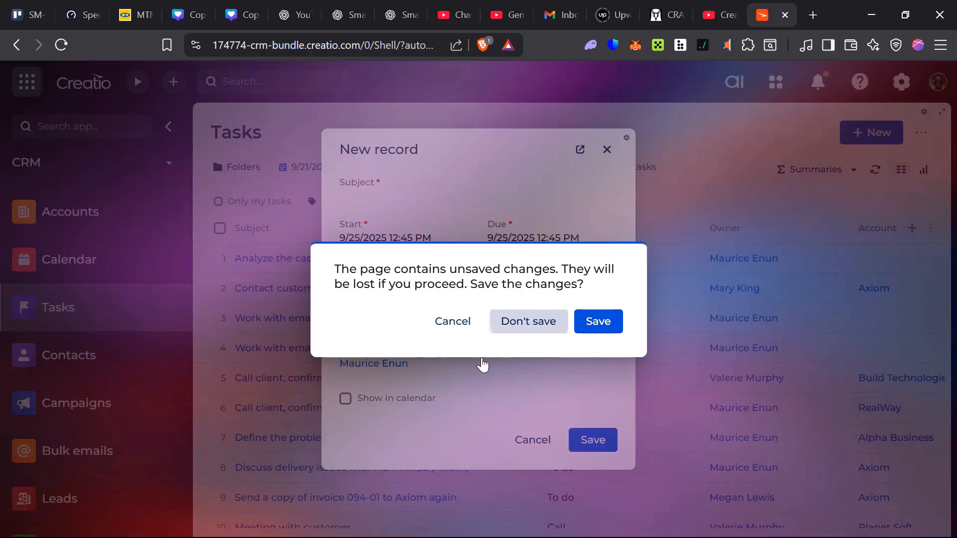